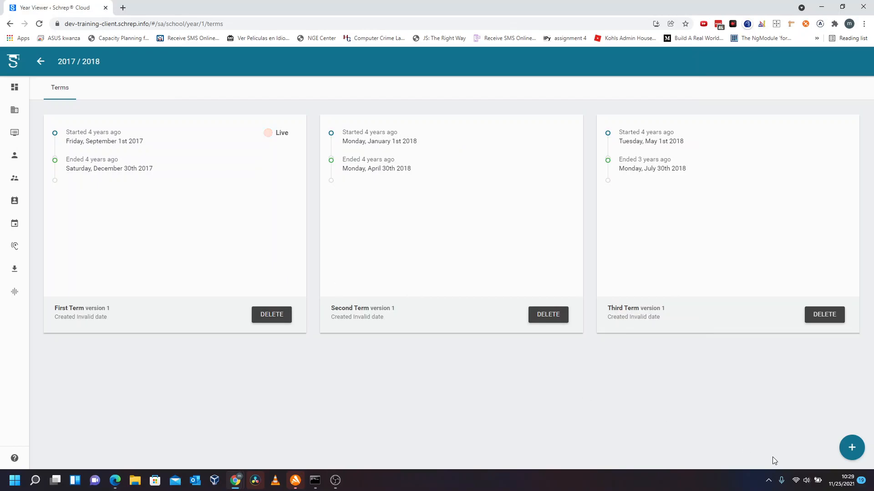
Step: Add Semester 1 to the 2017 / 2018 year, running from 2021-12-01 to 2022-01-04
{"action": "left_click", "coordinate": [852, 447]}
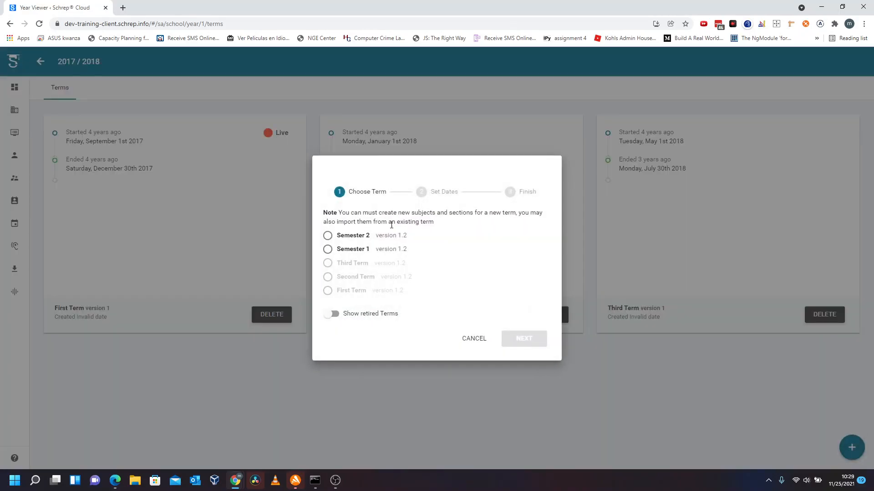
{"action": "left_click", "coordinate": [381, 251]}
{"action": "left_click", "coordinate": [523, 340]}
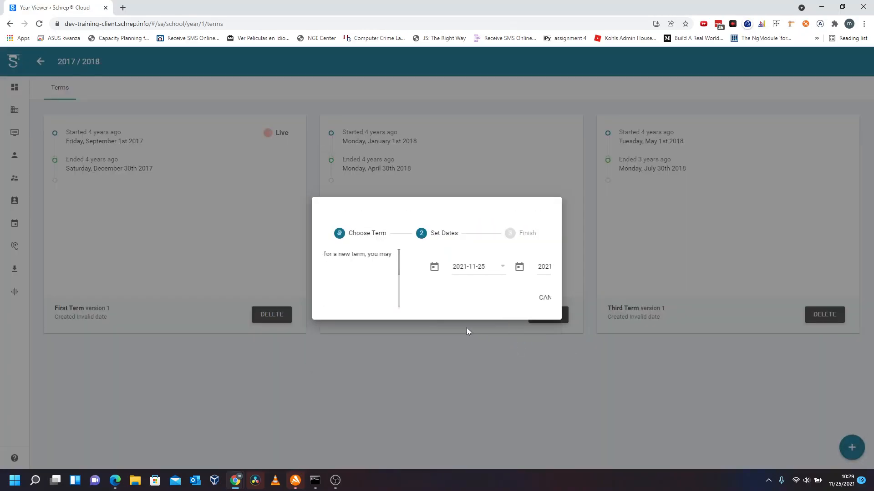
{"action": "left_click", "coordinate": [358, 268]}
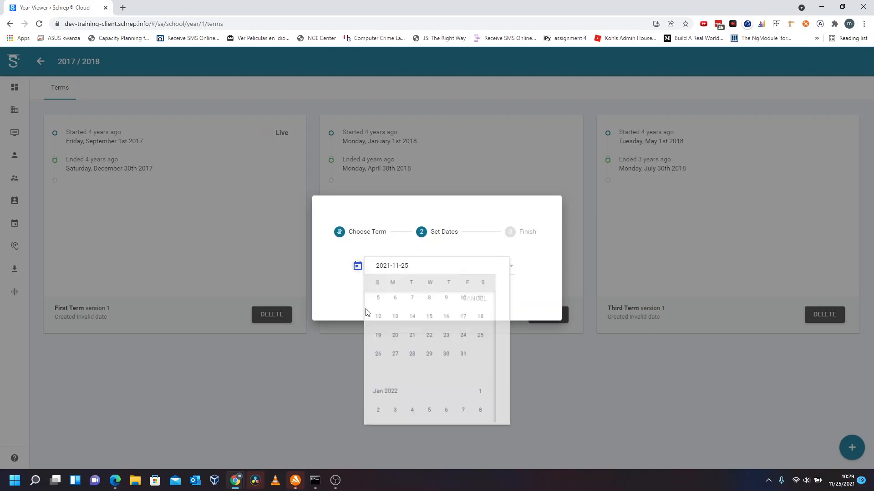
{"action": "left_click", "coordinate": [446, 320]}
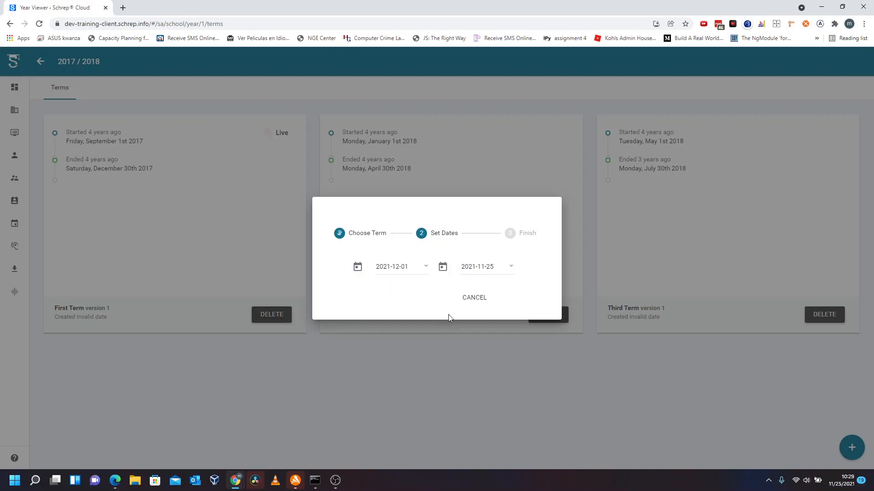
{"action": "left_click", "coordinate": [514, 269]}
{"action": "scroll", "coordinate": [502, 317], "scroll_direction": "down", "scroll_amount": 3}
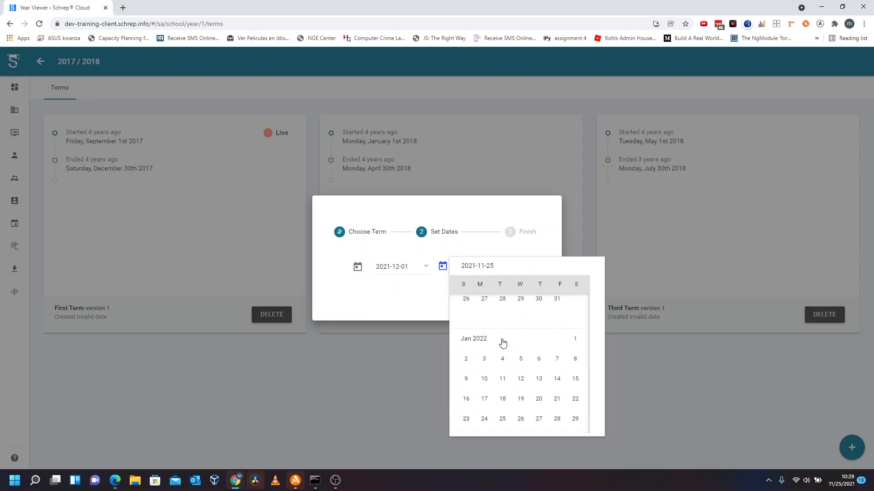
{"action": "left_click", "coordinate": [502, 324]}
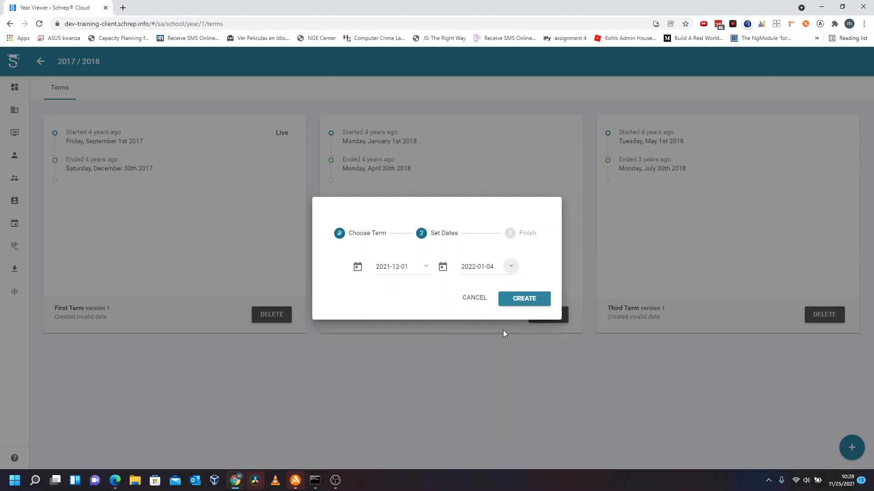
{"action": "left_click", "coordinate": [525, 300]}
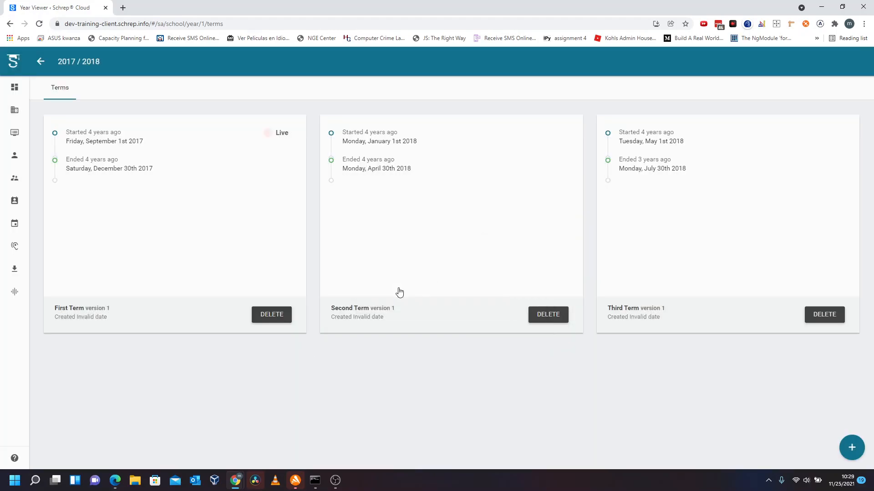
Step: Open the new Semester 1 term and start its V2 configuration import
{"action": "scroll", "coordinate": [253, 338], "scroll_direction": "down", "scroll_amount": 2}
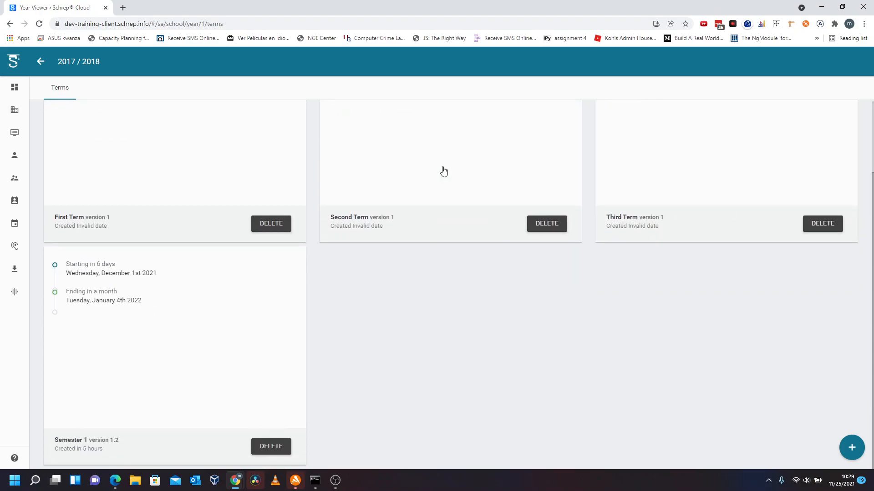
{"action": "left_click", "coordinate": [168, 332]}
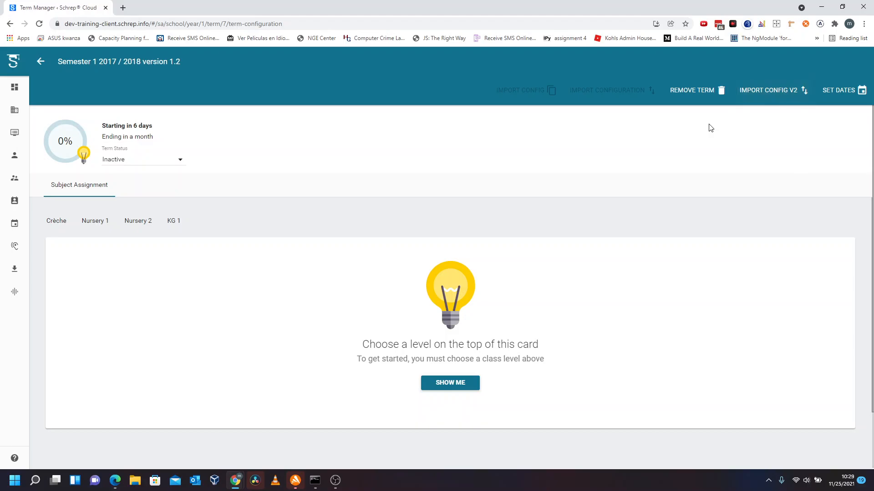
{"action": "left_click", "coordinate": [776, 91]}
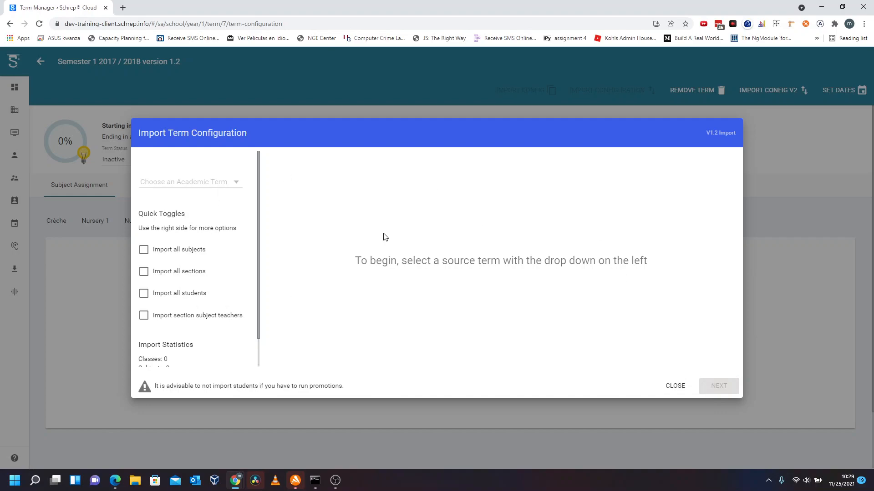
{"action": "left_click_drag", "start_coordinate": [346, 262], "coordinate": [723, 297]}
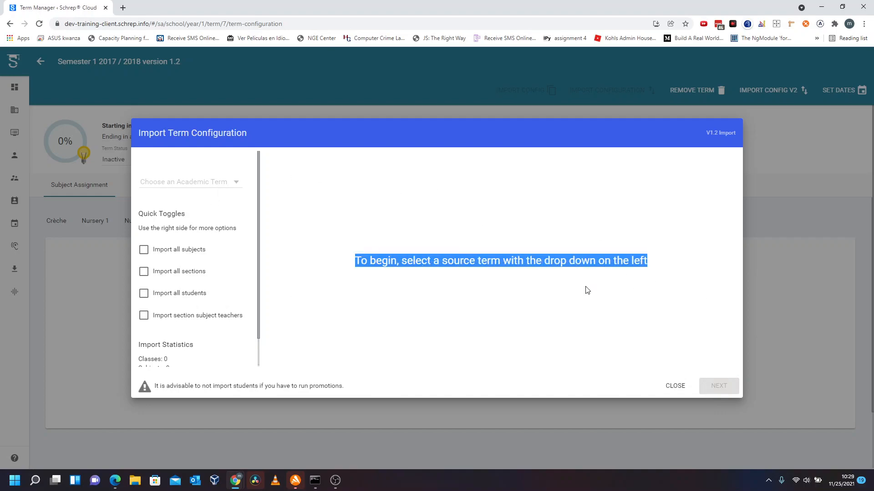
{"action": "left_click", "coordinate": [408, 267]}
{"action": "left_click_drag", "start_coordinate": [365, 262], "coordinate": [527, 261]}
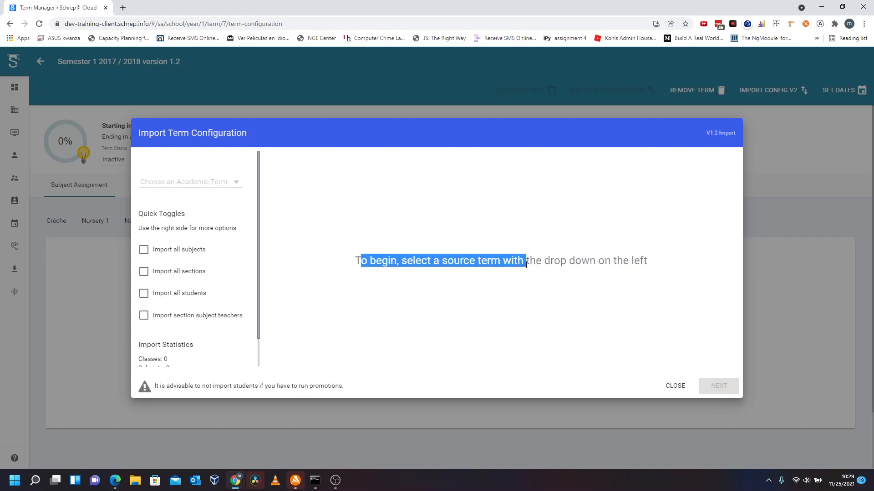
{"action": "left_click", "coordinate": [464, 261]}
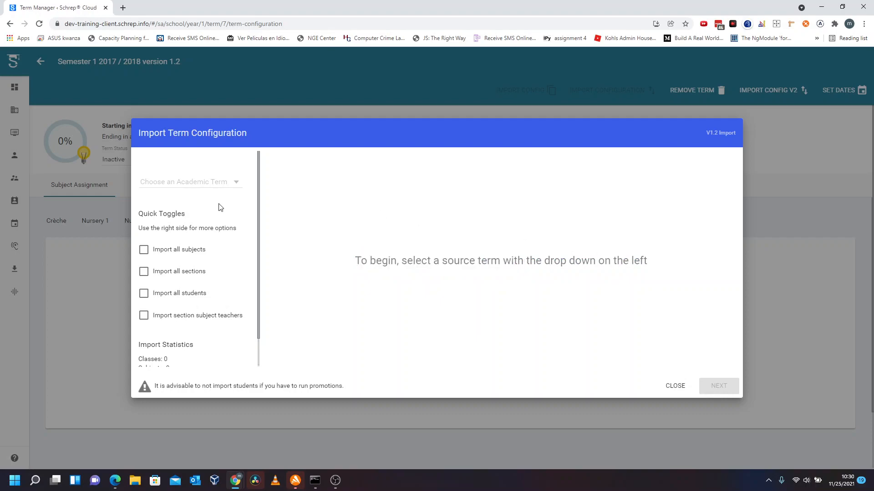
Step: Choose First Term (2017 / 2018) as the source term for the import
{"action": "left_click", "coordinate": [206, 184]}
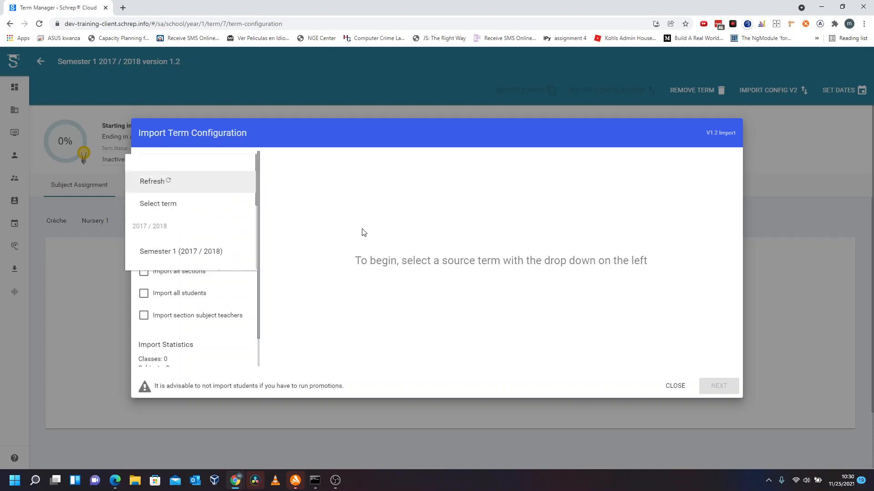
{"action": "scroll", "coordinate": [207, 199], "scroll_direction": "down", "scroll_amount": 3}
{"action": "scroll", "coordinate": [207, 198], "scroll_direction": "up", "scroll_amount": 2}
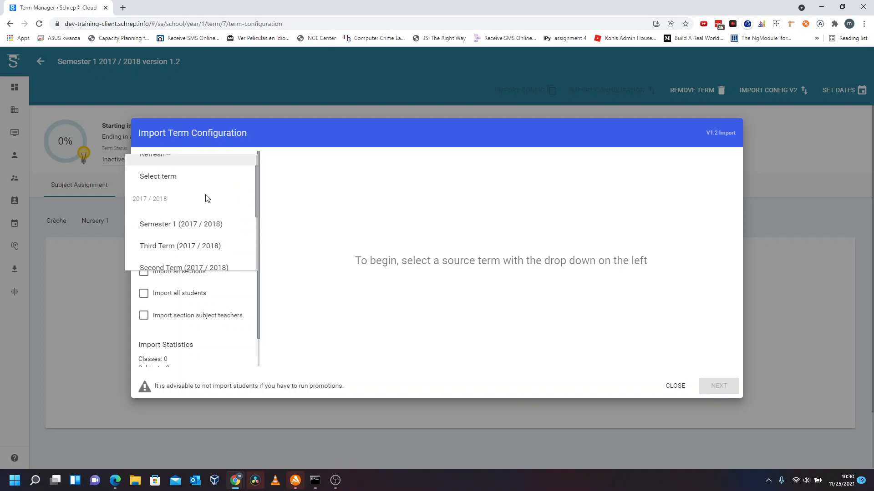
{"action": "scroll", "coordinate": [208, 198], "scroll_direction": "down", "scroll_amount": 2}
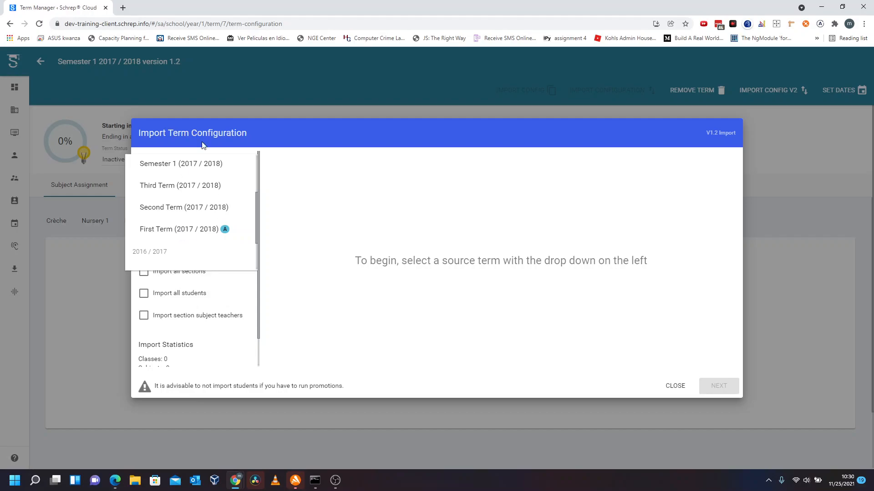
{"action": "left_click", "coordinate": [165, 234]}
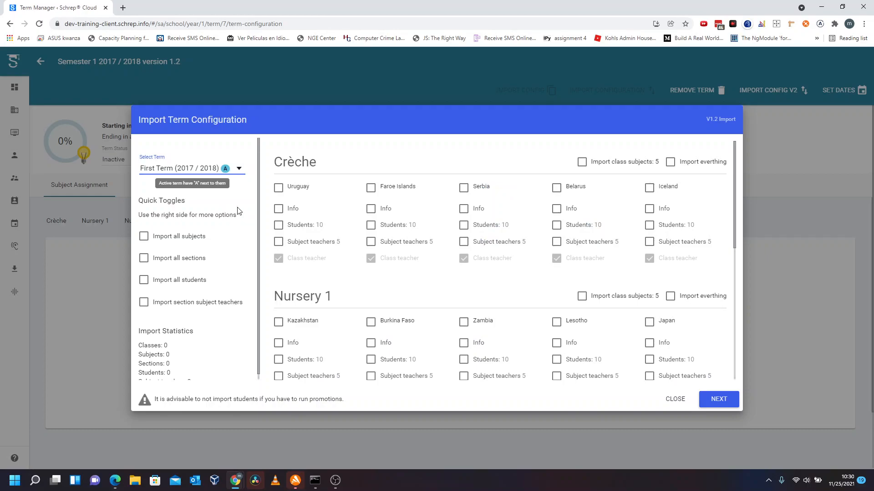
{"action": "left_click_drag", "start_coordinate": [158, 124], "coordinate": [291, 136]}
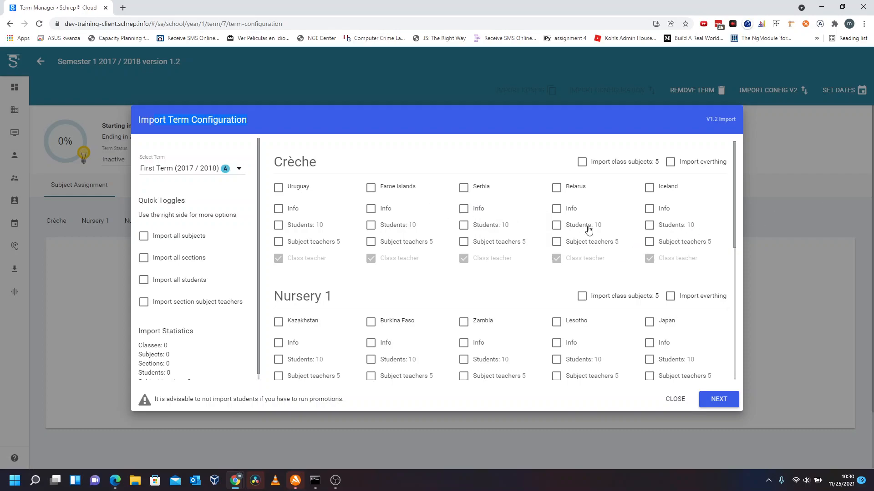
{"action": "left_click_drag", "start_coordinate": [268, 164], "coordinate": [336, 163]}
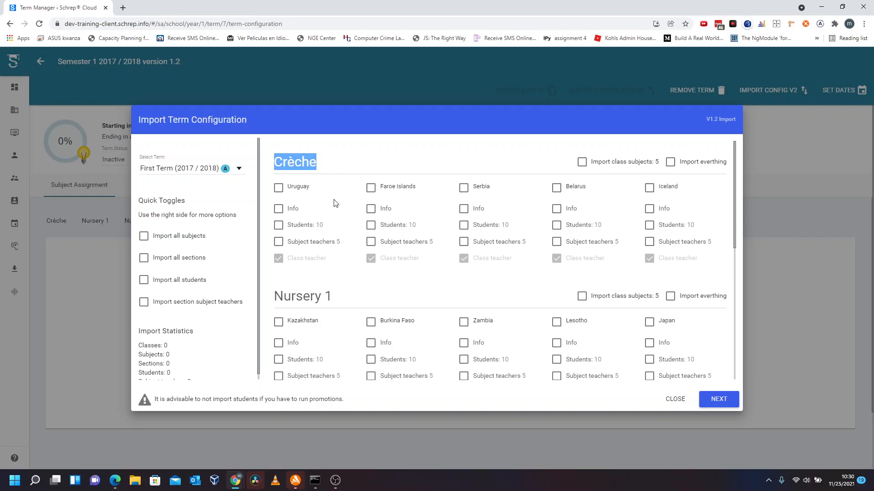
{"action": "left_click", "coordinate": [403, 167]}
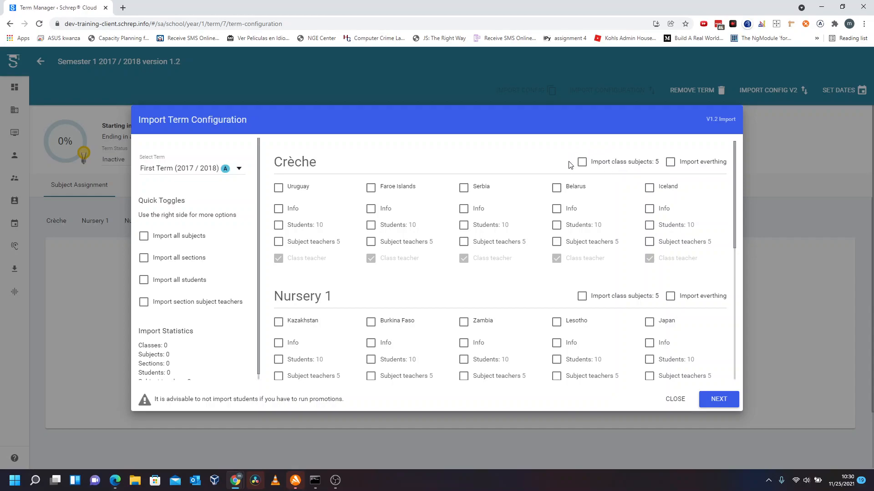
Step: Mark the class subjects and everything else in Crèche for import
{"action": "left_click", "coordinate": [584, 163]}
{"action": "left_click", "coordinate": [705, 162]}
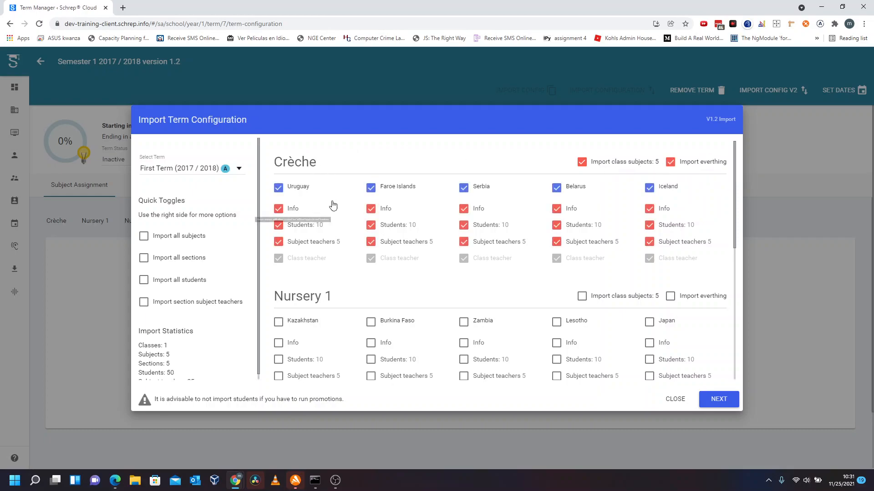
Step: Examine the import statistics for classes, subjects, sections, students and subject teachers
{"action": "scroll", "coordinate": [375, 298], "scroll_direction": "down", "scroll_amount": 1}
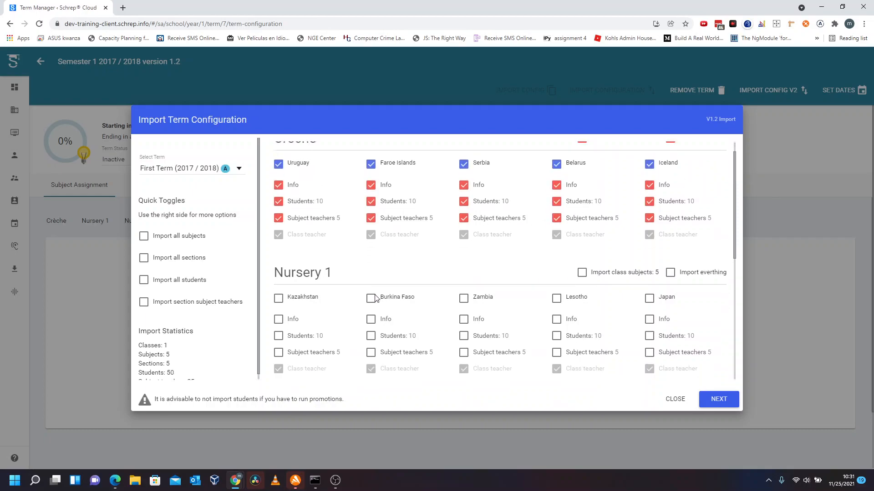
{"action": "scroll", "coordinate": [215, 332], "scroll_direction": "down", "scroll_amount": 1}
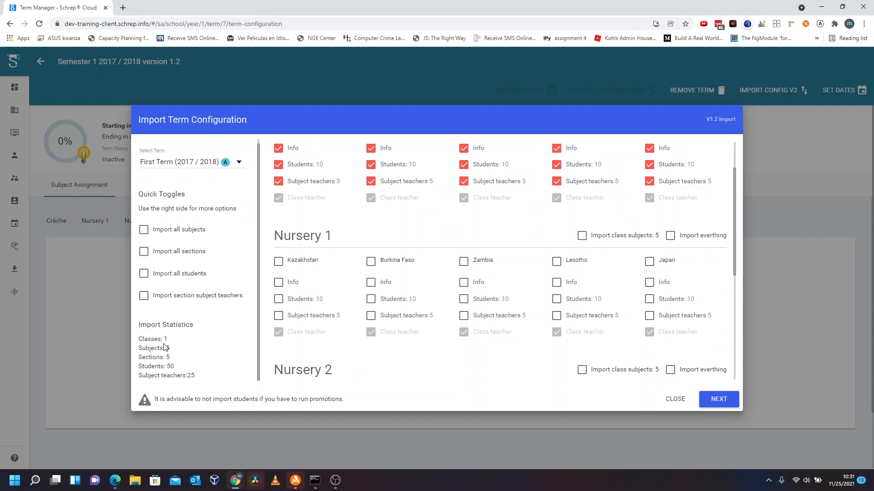
{"action": "left_click_drag", "start_coordinate": [162, 332], "coordinate": [168, 376]}
{"action": "left_click", "coordinate": [183, 365]}
{"action": "scroll", "coordinate": [345, 242], "scroll_direction": "up", "scroll_amount": 2}
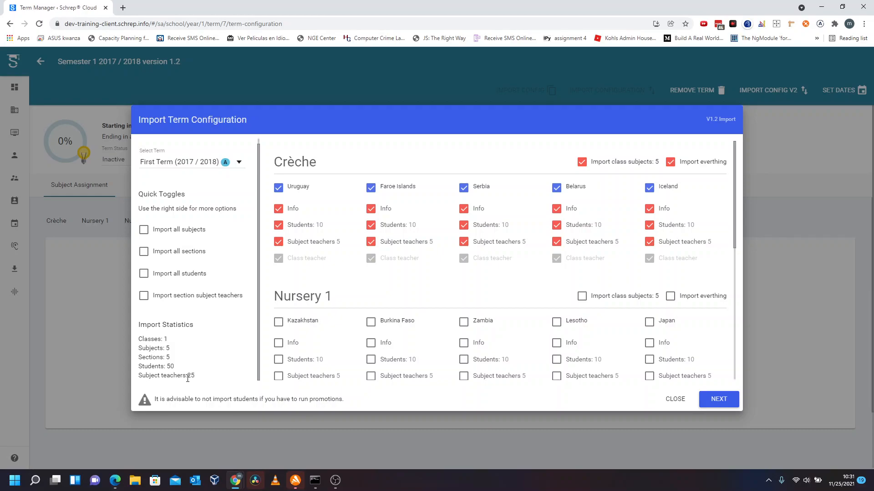
{"action": "left_click_drag", "start_coordinate": [207, 379], "coordinate": [174, 377]}
{"action": "left_click", "coordinate": [173, 378]}
{"action": "left_click", "coordinate": [174, 377]}
Step: Clear and restore the import options of the Faroe Islands section in Crèche
{"action": "left_click", "coordinate": [398, 227]}
{"action": "left_click", "coordinate": [393, 248]}
{"action": "left_click", "coordinate": [385, 192]}
{"action": "left_click", "coordinate": [385, 192]}
{"action": "left_click", "coordinate": [372, 211]}
{"action": "left_click", "coordinate": [389, 244]}
{"action": "left_click", "coordinate": [392, 226]}
Step: Include all subjects, all sections, all students and the section subject teachers of every class in the import
{"action": "scroll", "coordinate": [627, 322], "scroll_direction": "down", "scroll_amount": 3}
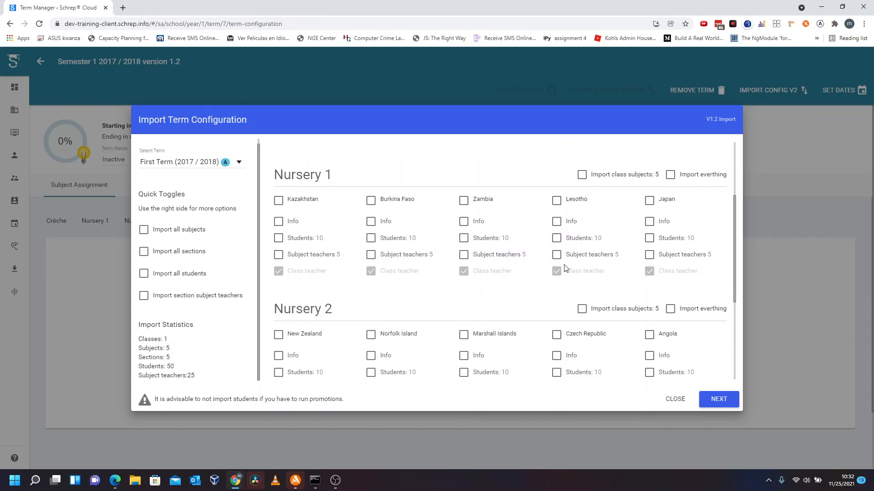
{"action": "scroll", "coordinate": [306, 260], "scroll_direction": "down", "scroll_amount": 4}
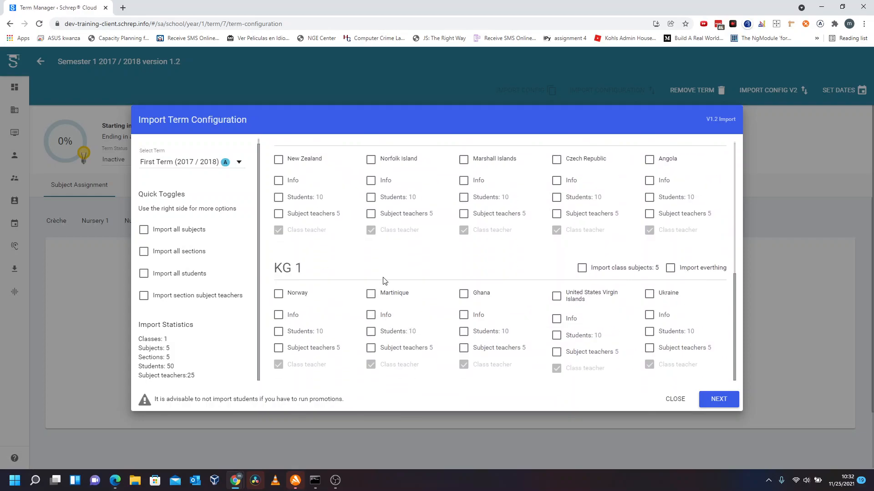
{"action": "scroll", "coordinate": [383, 281], "scroll_direction": "up", "scroll_amount": 4}
{"action": "scroll", "coordinate": [384, 280], "scroll_direction": "up", "scroll_amount": 2}
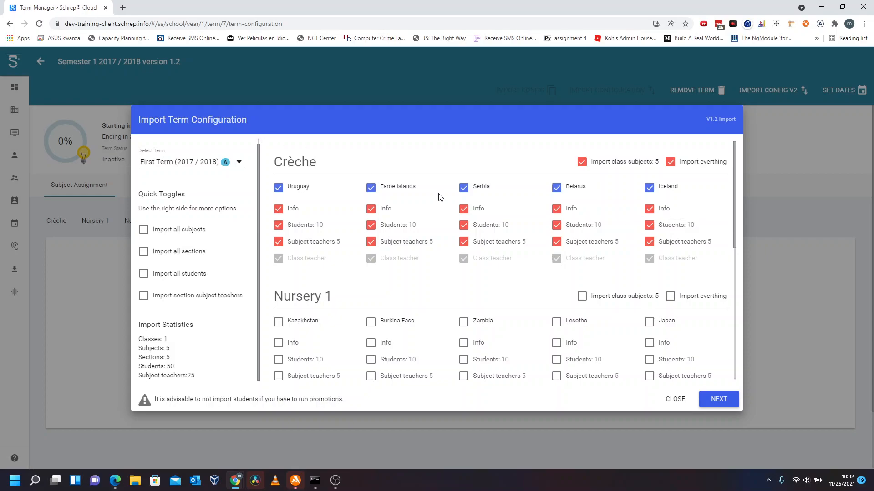
{"action": "scroll", "coordinate": [482, 293], "scroll_direction": "down", "scroll_amount": 1}
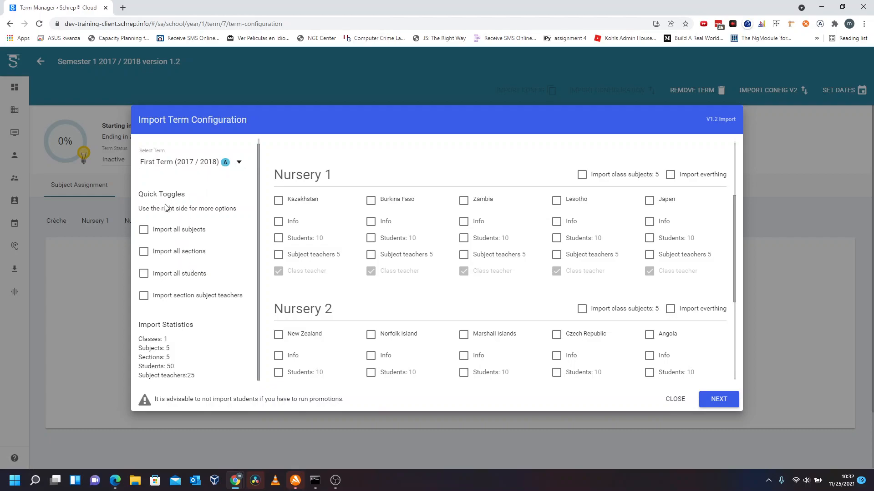
{"action": "left_click_drag", "start_coordinate": [144, 197], "coordinate": [227, 189]}
{"action": "left_click", "coordinate": [217, 234]}
{"action": "left_click", "coordinate": [170, 234]}
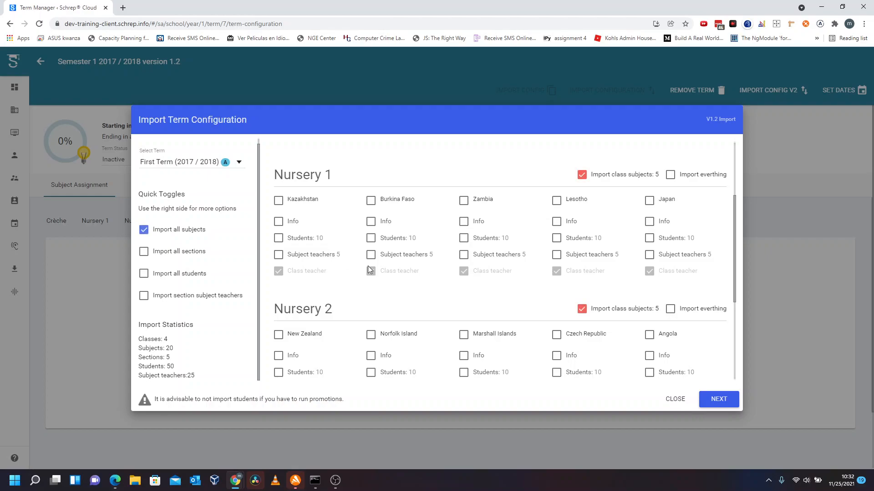
{"action": "left_click", "coordinate": [180, 253]}
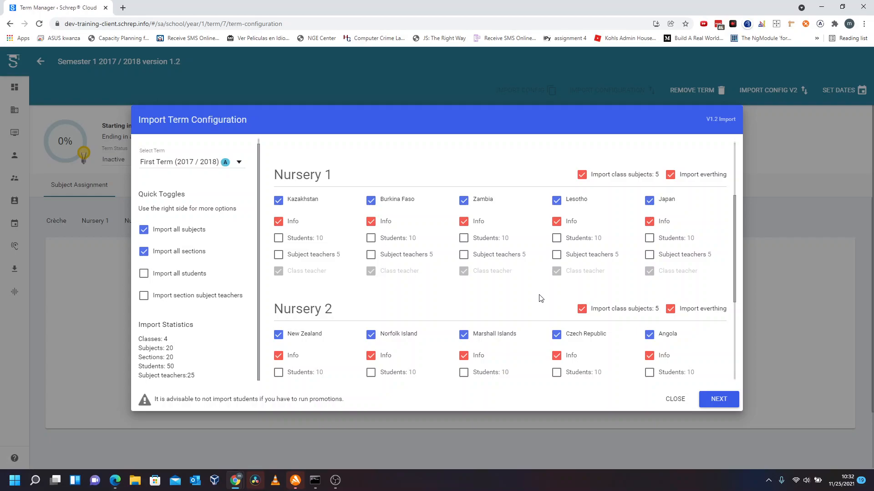
{"action": "left_click", "coordinate": [202, 273]}
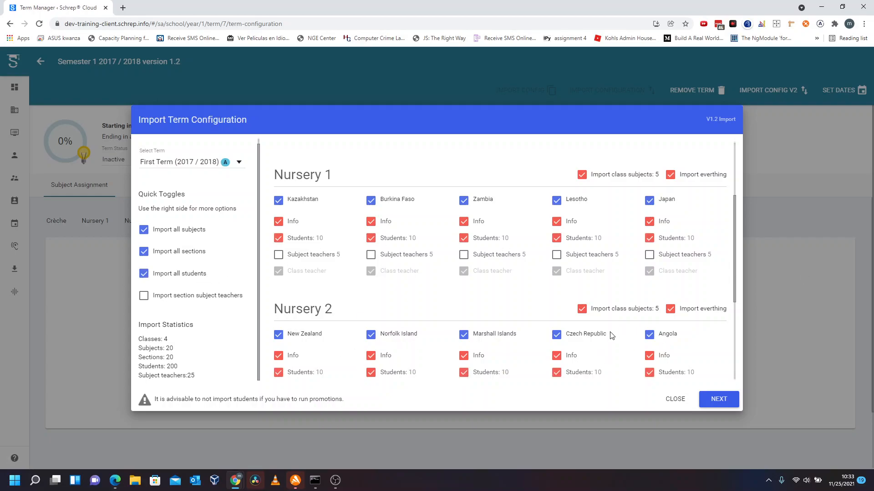
{"action": "scroll", "coordinate": [612, 335], "scroll_direction": "down", "scroll_amount": 4}
{"action": "scroll", "coordinate": [601, 335], "scroll_direction": "up", "scroll_amount": 7}
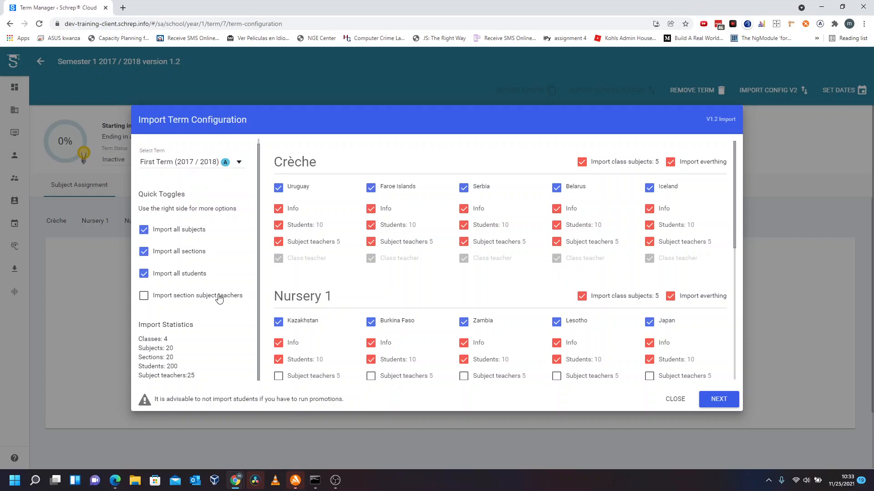
{"action": "left_click", "coordinate": [143, 296]}
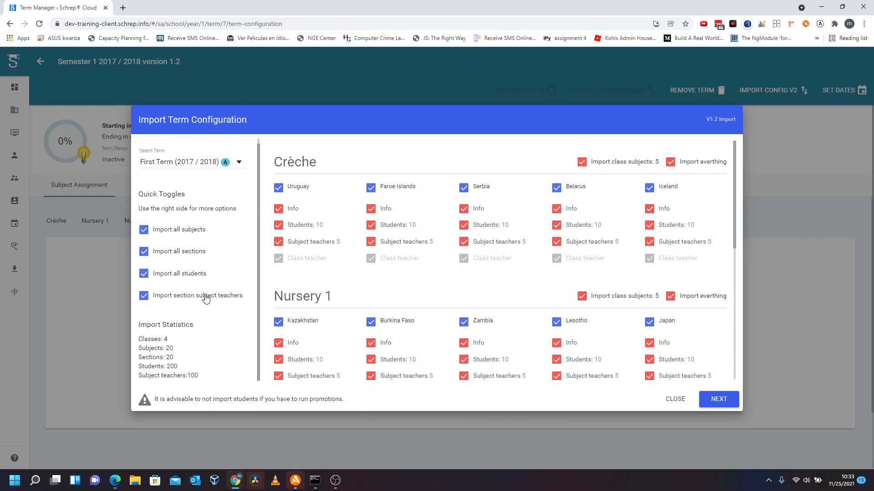
Step: Review the import summary, then return to the selection without confirming the import
{"action": "left_click", "coordinate": [719, 401]}
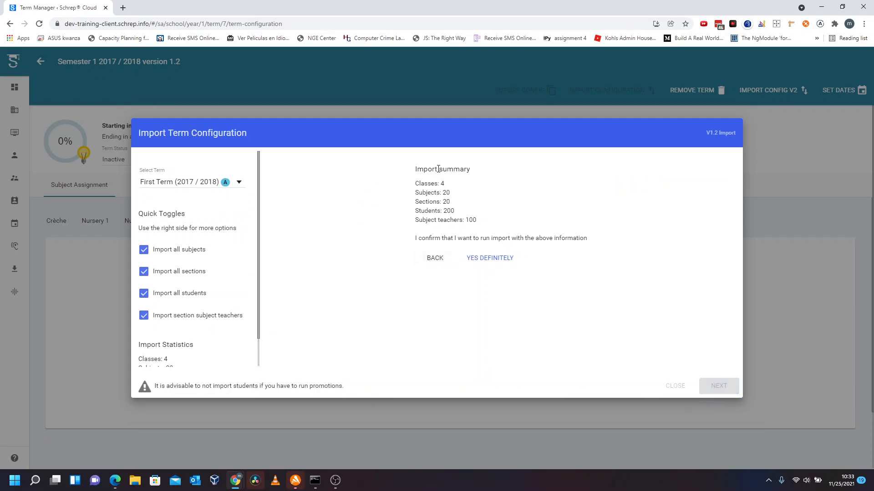
{"action": "left_click_drag", "start_coordinate": [409, 169], "coordinate": [501, 237]}
{"action": "left_click", "coordinate": [501, 235]}
{"action": "left_click_drag", "start_coordinate": [444, 186], "coordinate": [444, 194]}
{"action": "left_click", "coordinate": [454, 205]}
{"action": "left_click", "coordinate": [434, 258]}
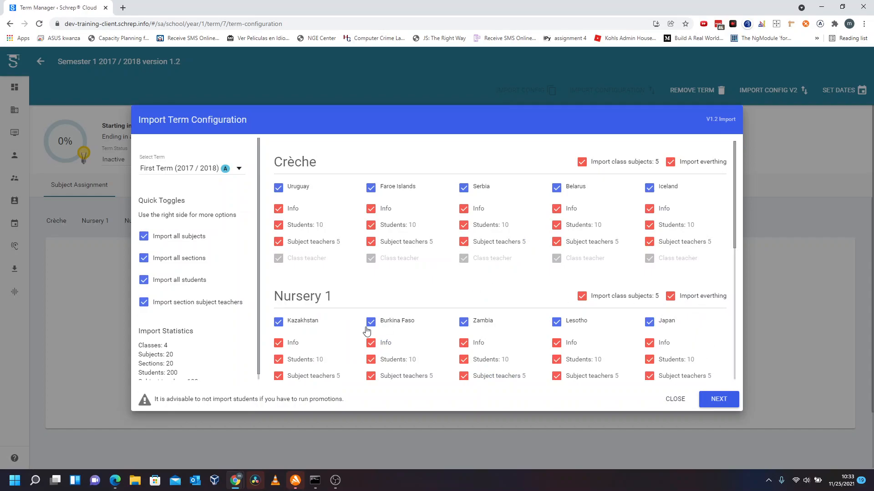
Step: Clear the Kazakhstan and Faroe Islands sections, then restore all sections, all students and section subject teachers to the import selection
{"action": "left_click", "coordinate": [301, 322]}
{"action": "left_click", "coordinate": [395, 187]}
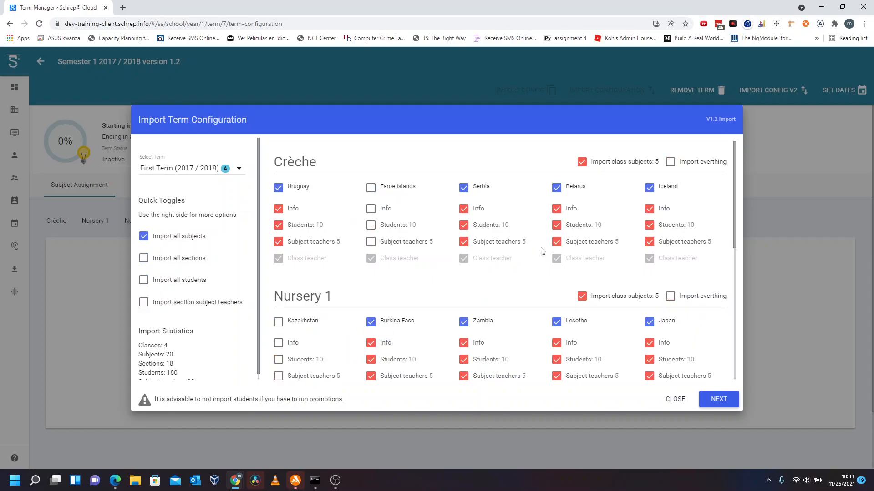
{"action": "left_click", "coordinate": [169, 263]}
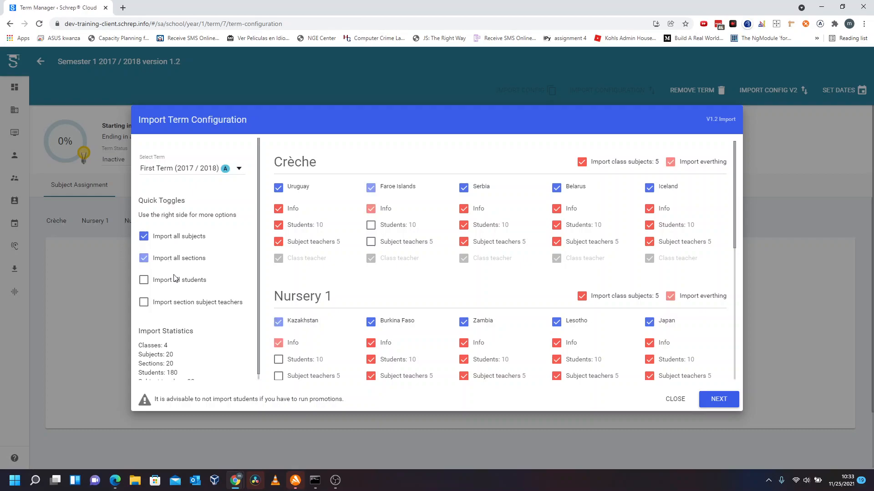
{"action": "left_click", "coordinate": [168, 283]}
{"action": "left_click", "coordinate": [160, 303]}
Step: Run the import with all subjects, sections, students and section subject teachers, and acknowledge its completion
{"action": "left_click", "coordinate": [719, 400]}
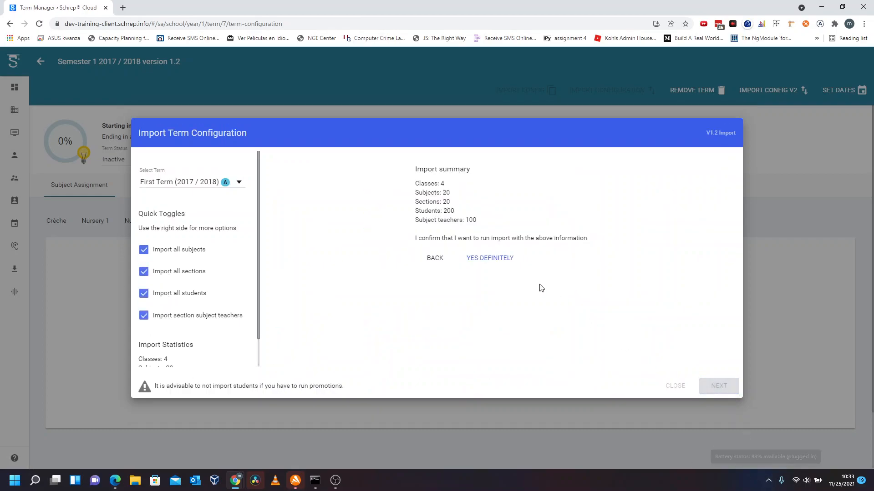
{"action": "left_click", "coordinate": [483, 268]}
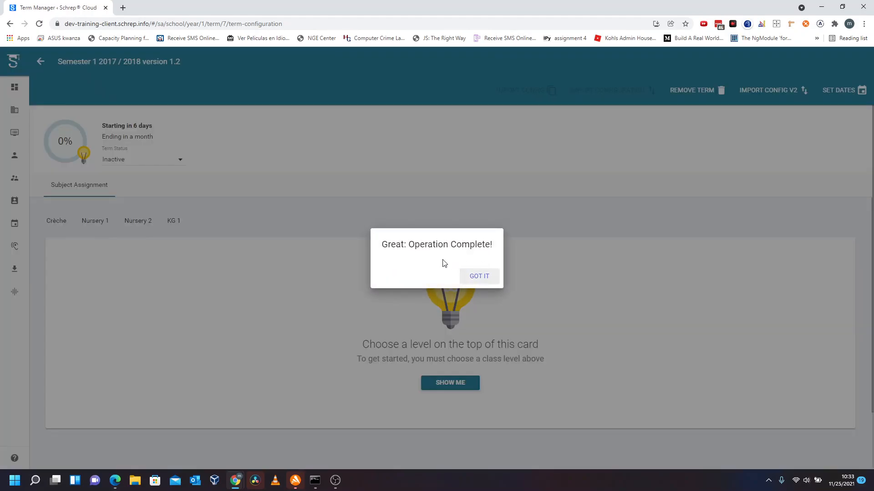
{"action": "left_click_drag", "start_coordinate": [396, 245], "coordinate": [473, 246]}
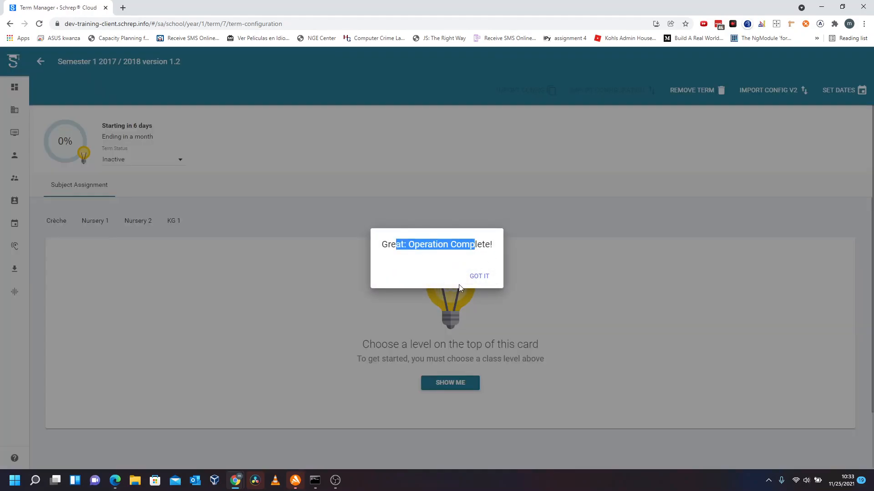
{"action": "left_click", "coordinate": [473, 280]}
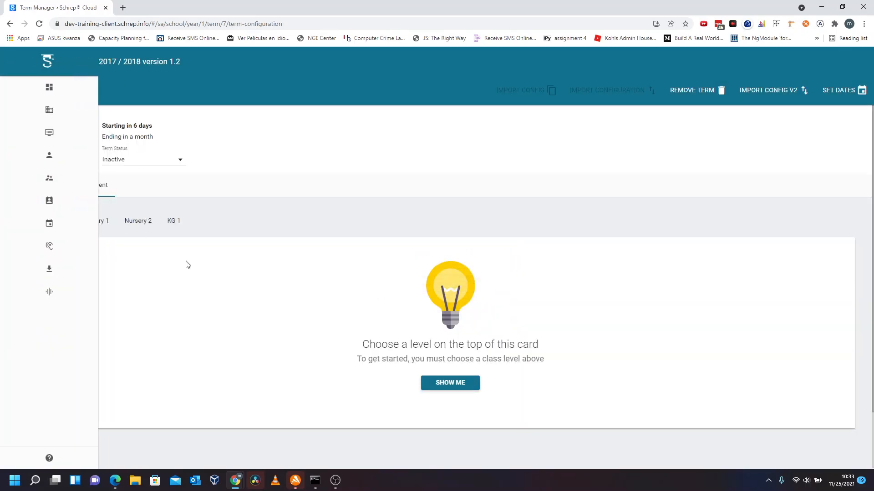
Step: Examine the imported sections of Crèche, Nursery 1, Nursery 2 and KG 1, including the subject assignments of Uruguay
{"action": "left_click", "coordinate": [64, 222]}
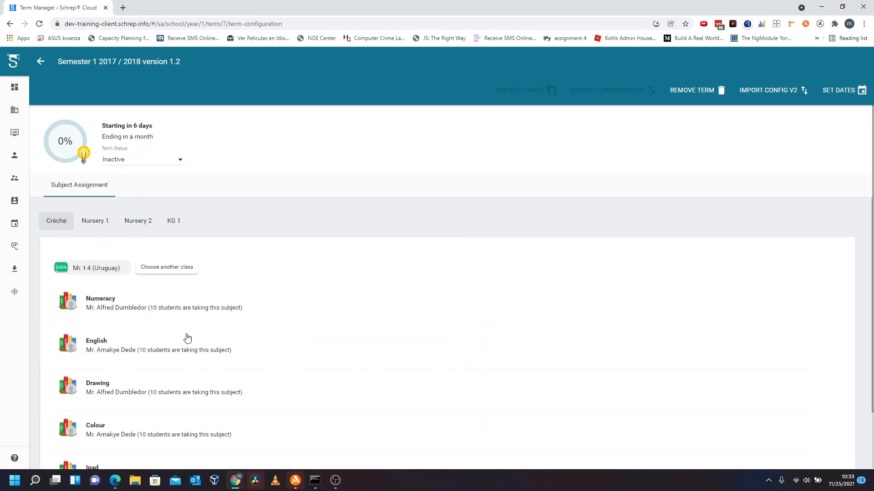
{"action": "scroll", "coordinate": [193, 311], "scroll_direction": "down", "scroll_amount": 2}
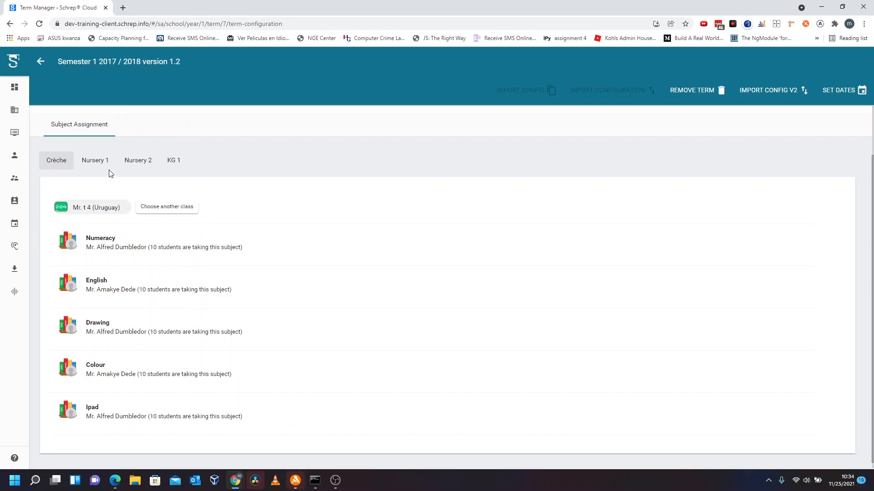
{"action": "left_click", "coordinate": [60, 164]}
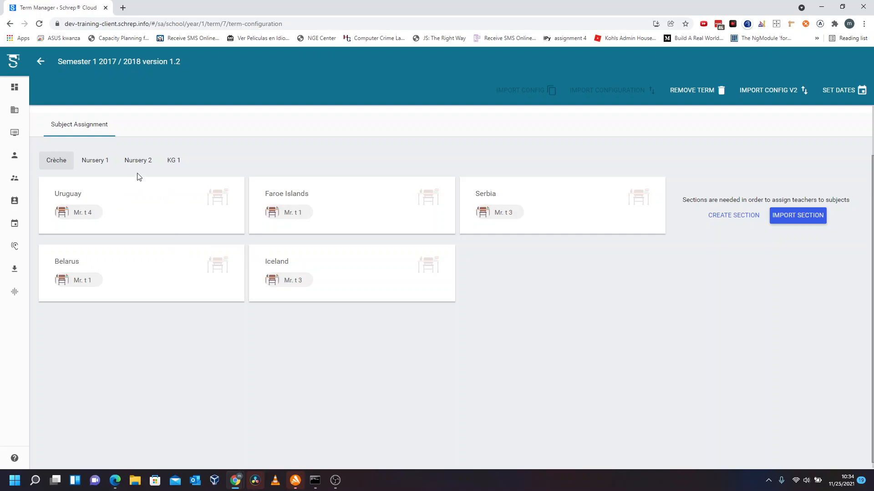
{"action": "left_click", "coordinate": [109, 163]}
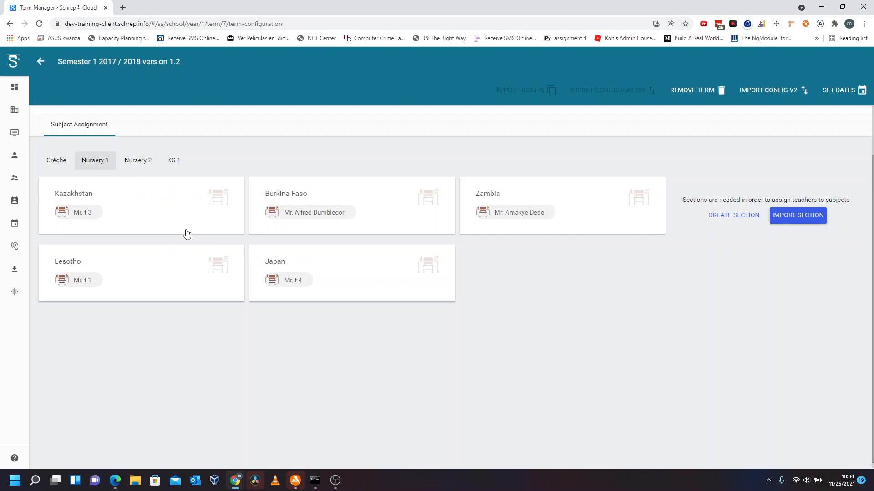
{"action": "left_click", "coordinate": [137, 161]}
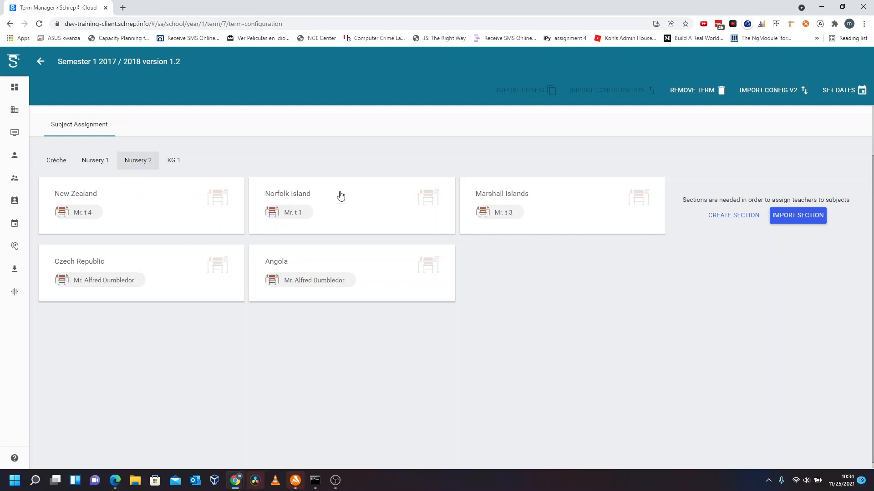
{"action": "left_click", "coordinate": [178, 165]}
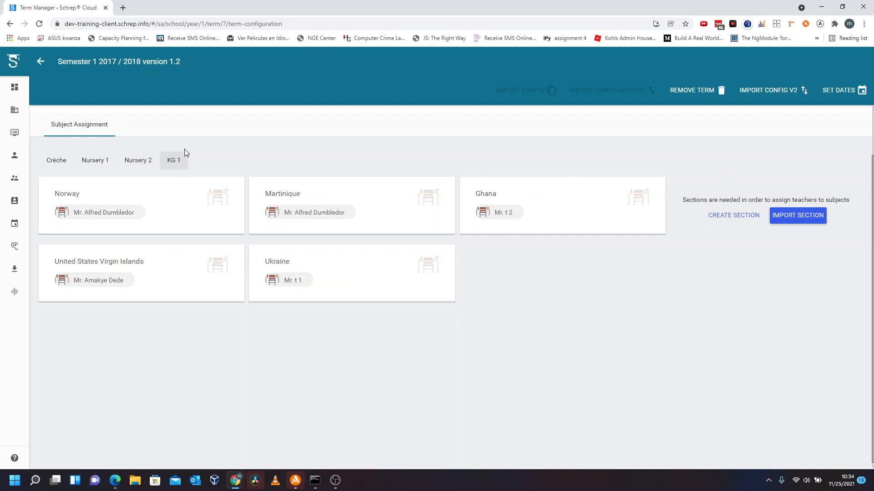
Step: Set up another import from First Term (2017 / 2018) with all subjects, sections and section subject teachers, excluding students
{"action": "left_click", "coordinate": [779, 89]}
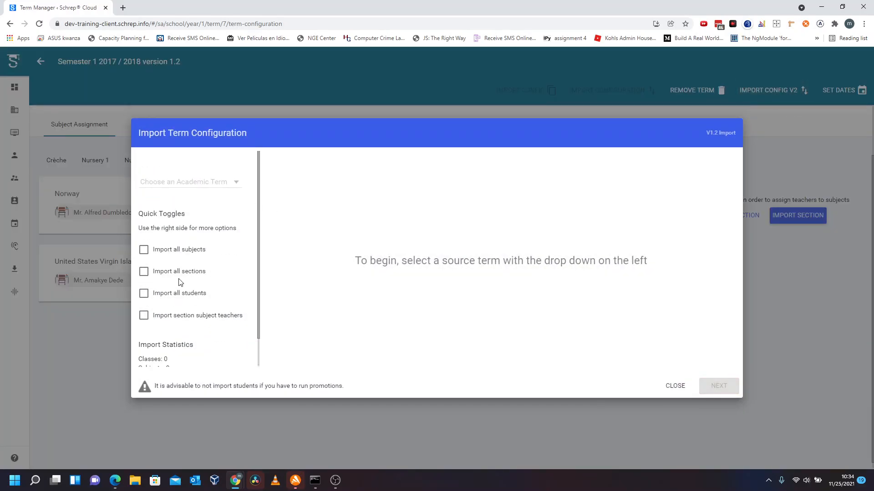
{"action": "left_click", "coordinate": [194, 182]}
{"action": "scroll", "coordinate": [186, 249], "scroll_direction": "down", "scroll_amount": 2}
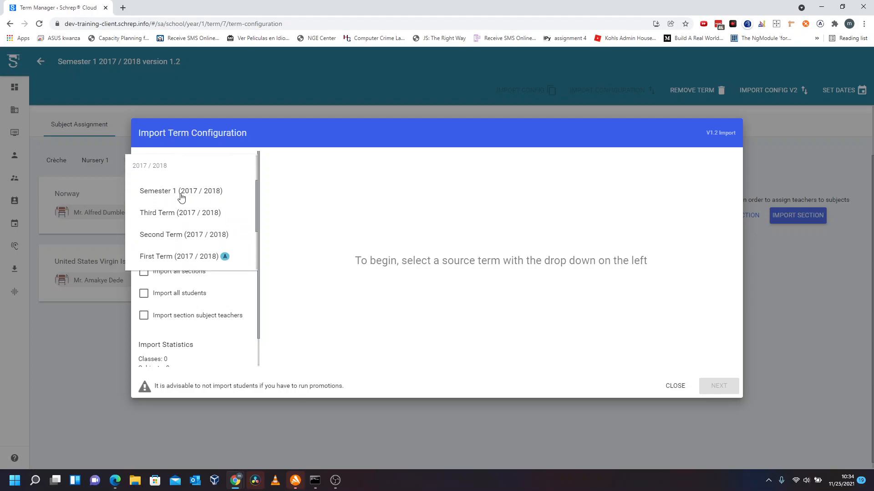
{"action": "left_click", "coordinate": [193, 256]}
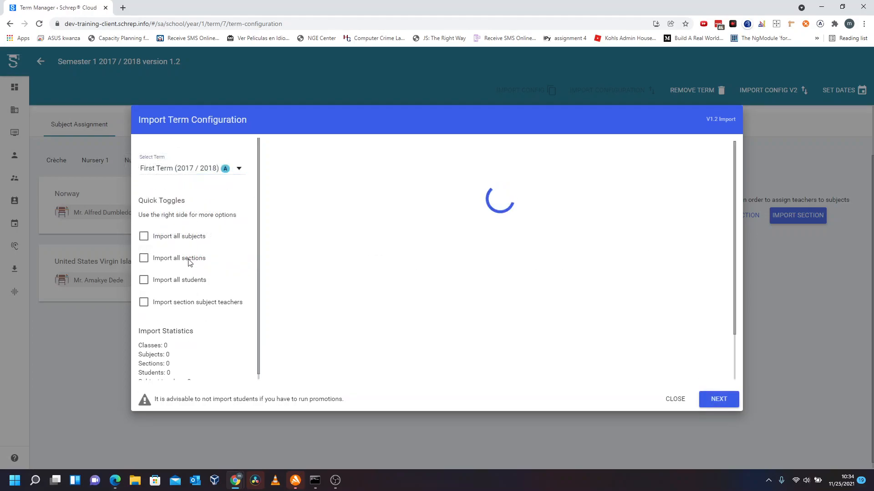
{"action": "left_click", "coordinate": [180, 241]}
{"action": "left_click", "coordinate": [172, 260]}
{"action": "left_click", "coordinate": [167, 282]}
{"action": "left_click", "coordinate": [172, 303]}
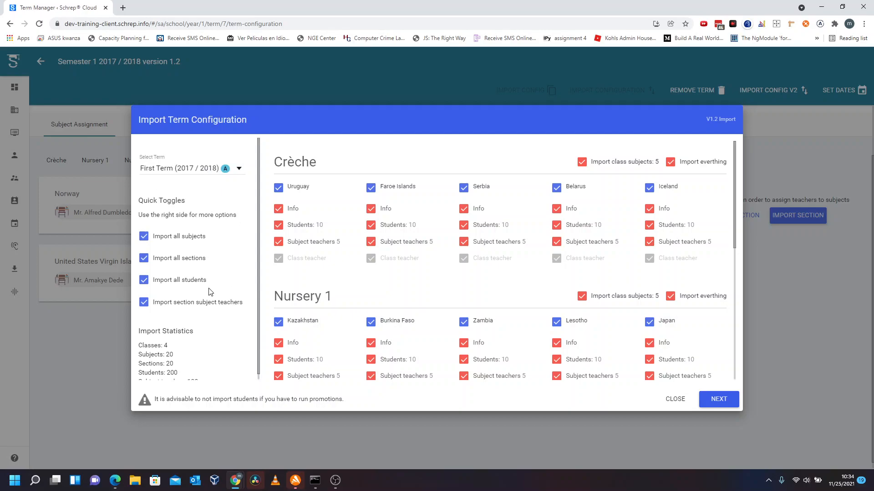
{"action": "left_click", "coordinate": [160, 280]}
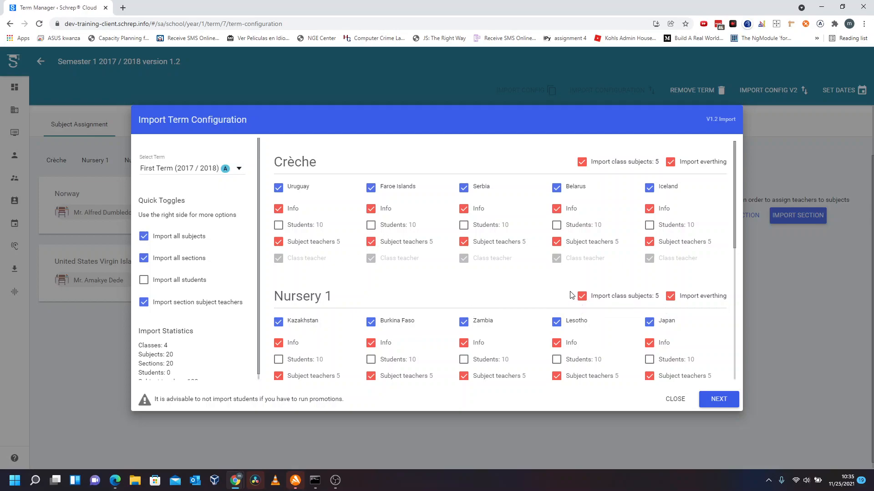
Step: Run this second import without students and acknowledge its completion
{"action": "left_click", "coordinate": [719, 399]}
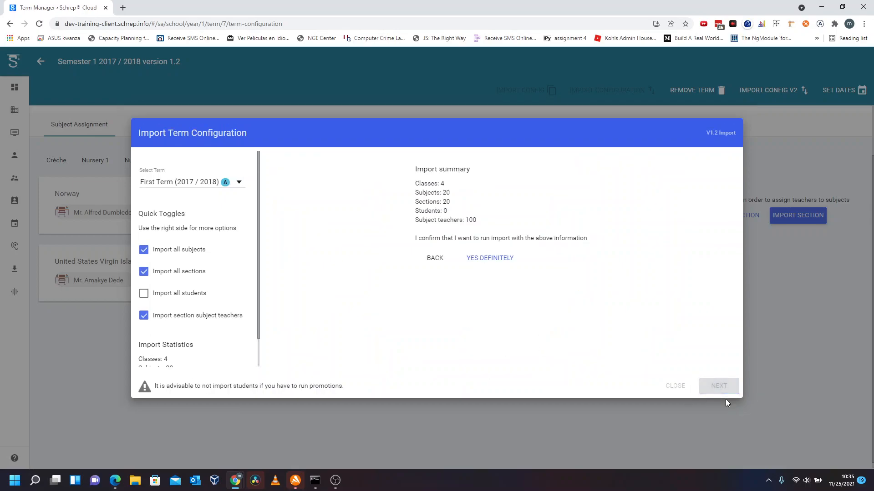
{"action": "left_click", "coordinate": [473, 259]}
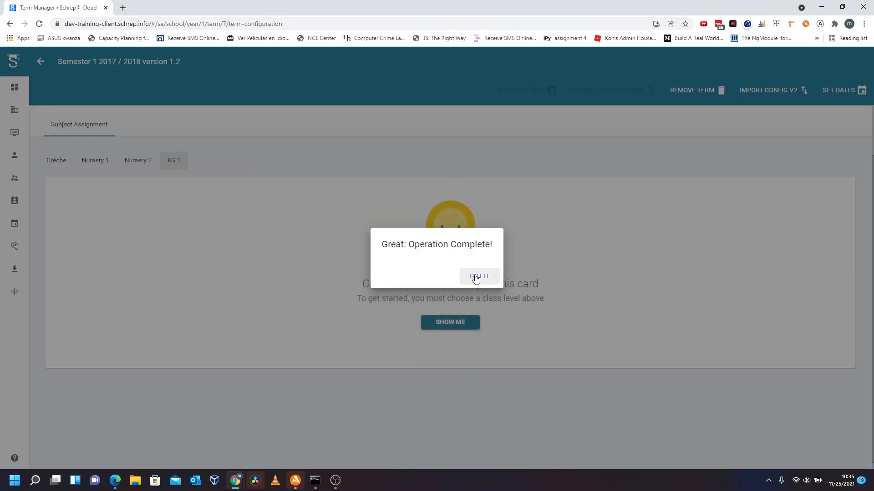
{"action": "left_click", "coordinate": [476, 278]}
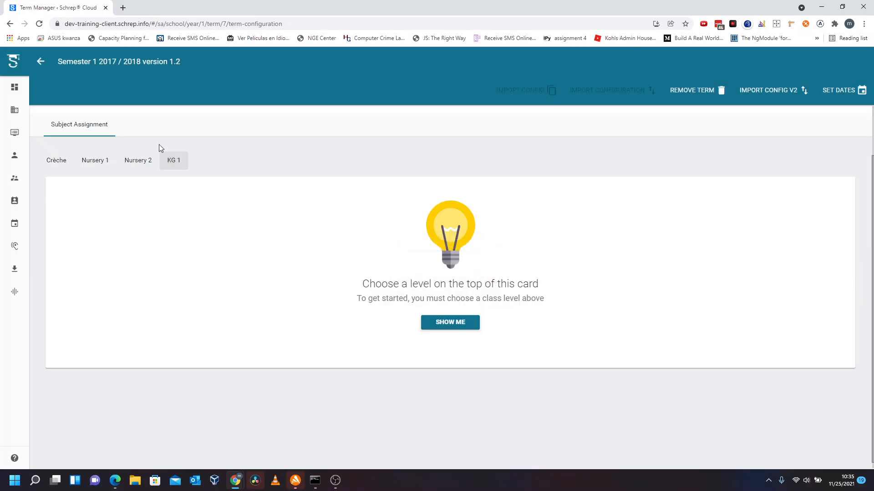
Step: Check the Crèche sections of Semester 1 and remove the whole term from the 2017 / 2018 school year
{"action": "left_click", "coordinate": [54, 162]}
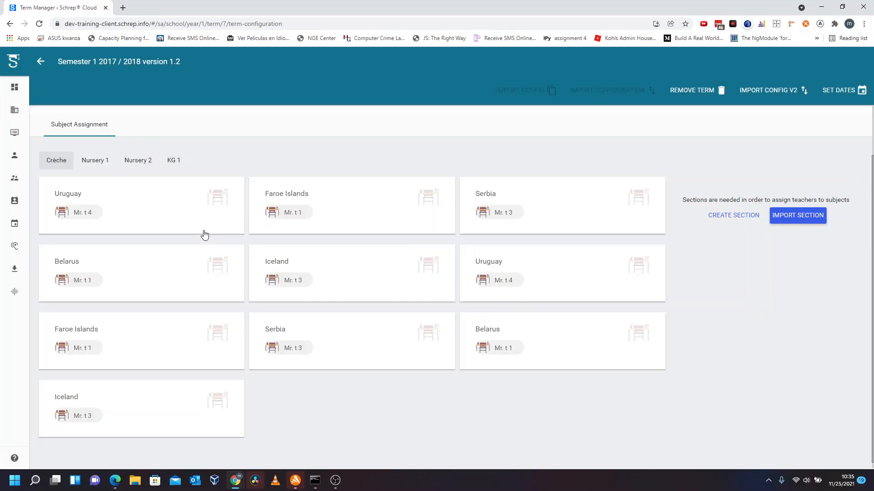
{"action": "left_click", "coordinate": [713, 91]}
{"action": "left_click", "coordinate": [565, 286]}
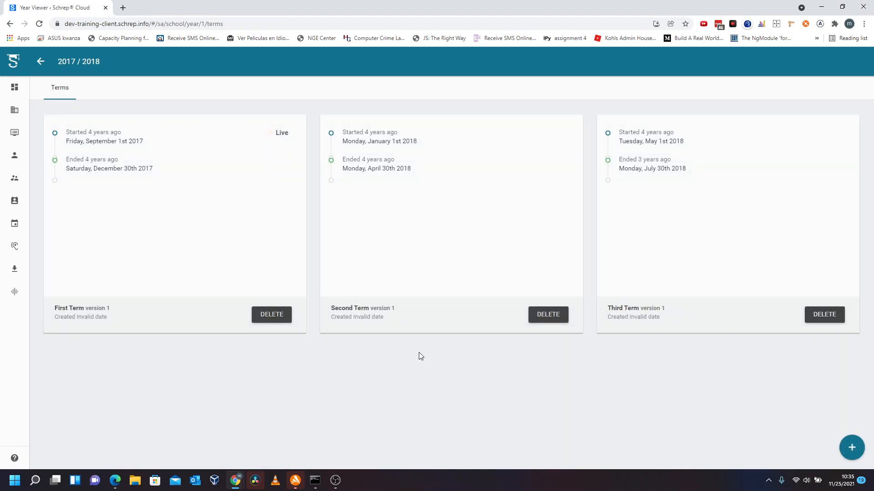
Step: Create a new Semester 1 term in 2017 / 2018 starting 2021-12-08 and ending 2022-02-15
{"action": "left_click", "coordinate": [850, 447]}
{"action": "left_click", "coordinate": [506, 345]}
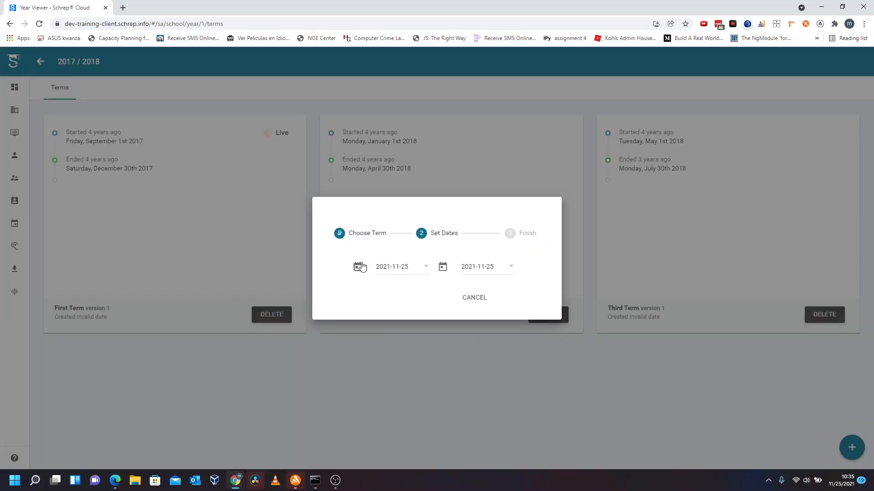
{"action": "left_click", "coordinate": [359, 266]}
{"action": "left_click", "coordinate": [432, 338]}
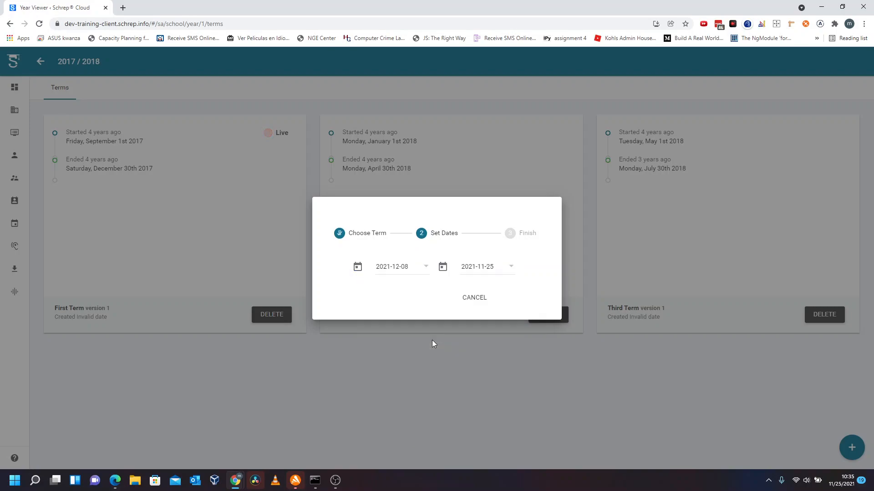
{"action": "left_click", "coordinate": [508, 270]}
{"action": "scroll", "coordinate": [498, 361], "scroll_direction": "down", "scroll_amount": 3}
{"action": "left_click", "coordinate": [501, 361]}
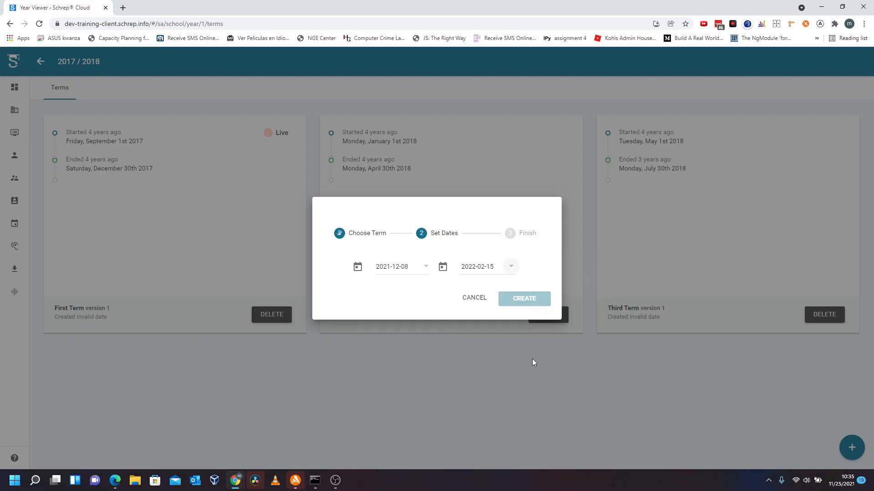
{"action": "left_click", "coordinate": [516, 299]}
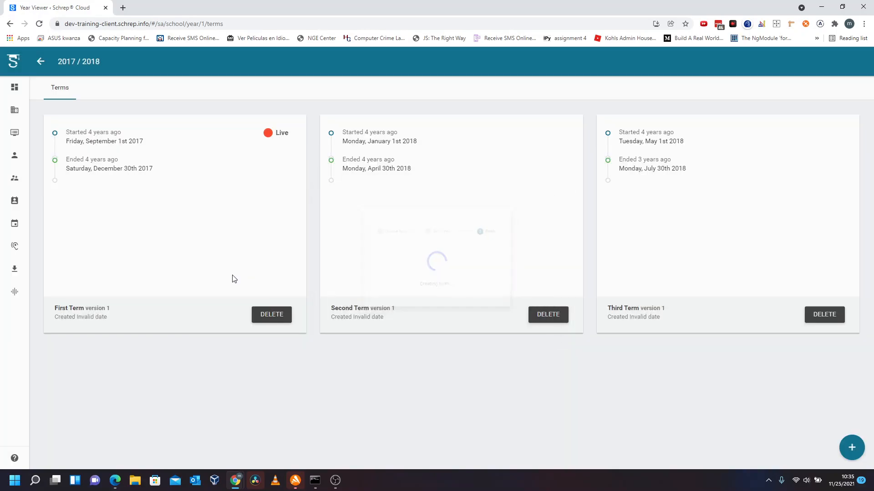
Step: Open the new Semester 1 term and check Crèche, Nursery 1, Nursery 2 and KG 1 for existing sections
{"action": "left_click", "coordinate": [211, 377]}
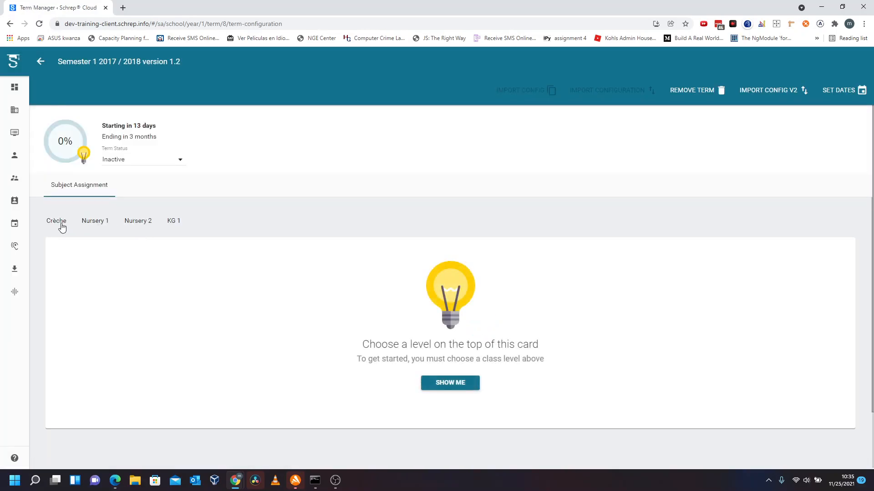
{"action": "left_click", "coordinate": [63, 223]}
{"action": "left_click", "coordinate": [96, 223]}
{"action": "left_click", "coordinate": [139, 223]}
{"action": "left_click", "coordinate": [172, 222]}
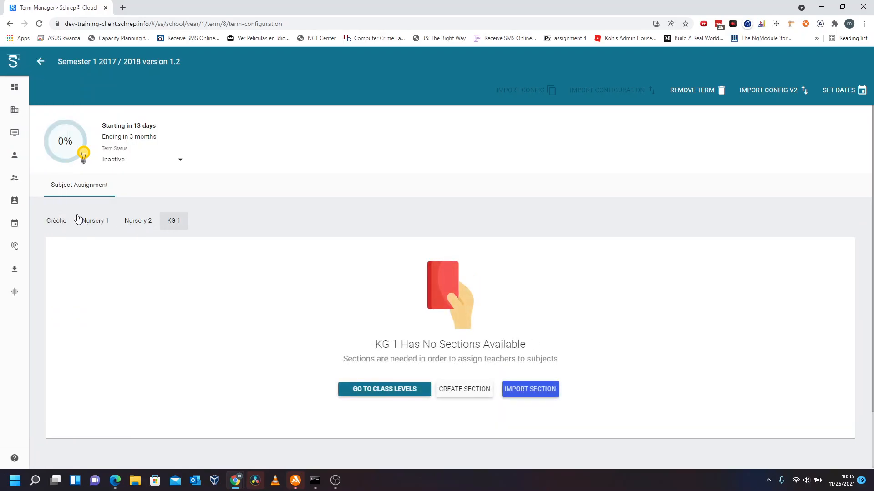
Step: Set up a configuration import from First Term (2017 / 2018) with all subjects, all sections and section subject teachers, without students
{"action": "left_click", "coordinate": [765, 91]}
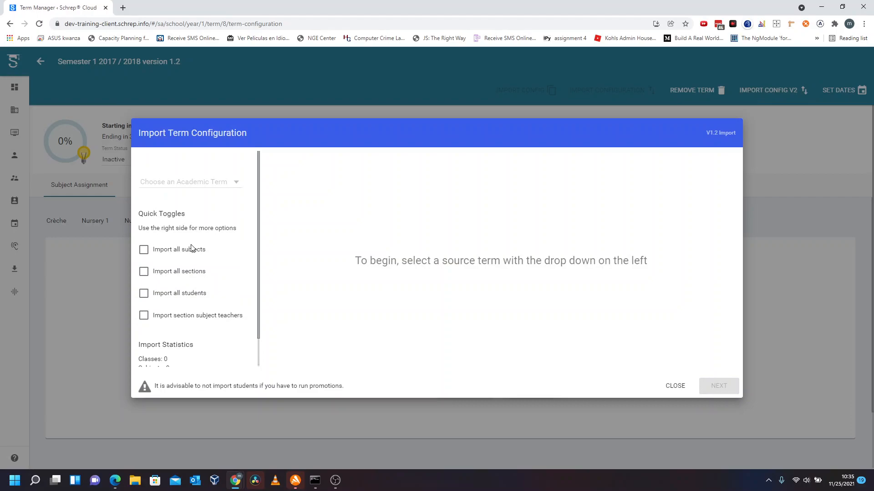
{"action": "left_click", "coordinate": [188, 183]}
{"action": "scroll", "coordinate": [191, 204], "scroll_direction": "down", "scroll_amount": 2}
{"action": "left_click", "coordinate": [179, 195]}
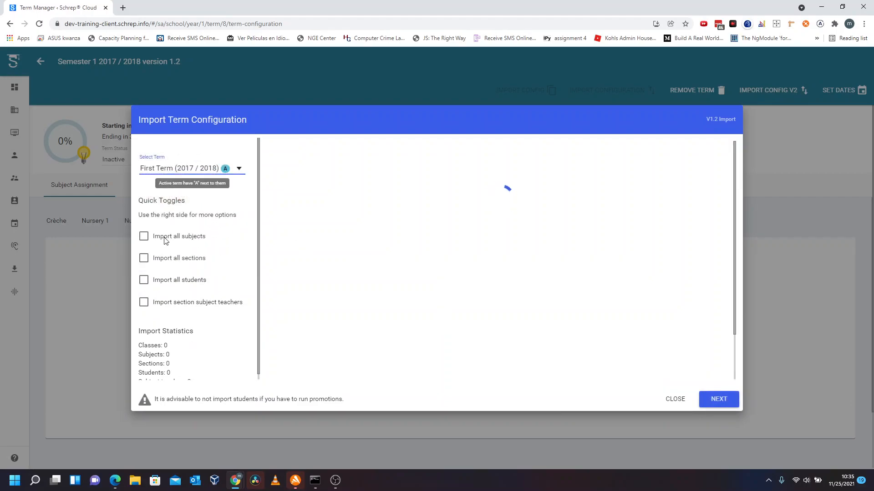
{"action": "left_click", "coordinate": [172, 240]}
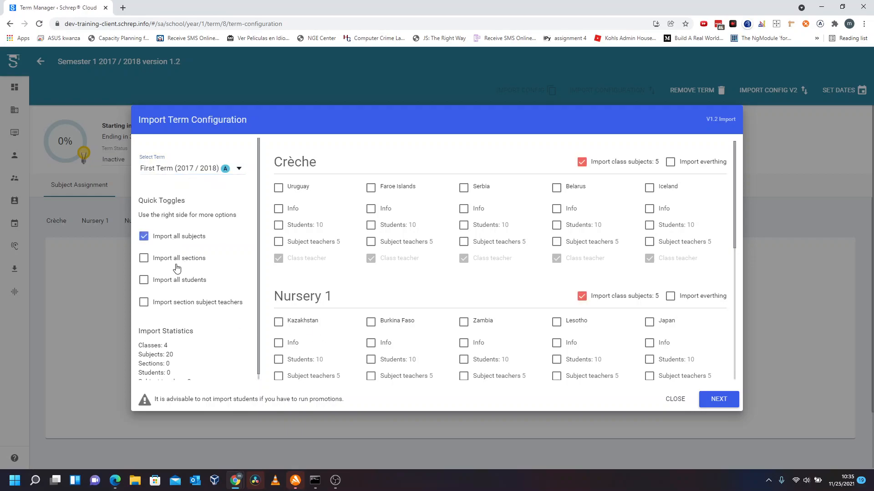
{"action": "left_click", "coordinate": [177, 266]}
{"action": "left_click", "coordinate": [169, 302]}
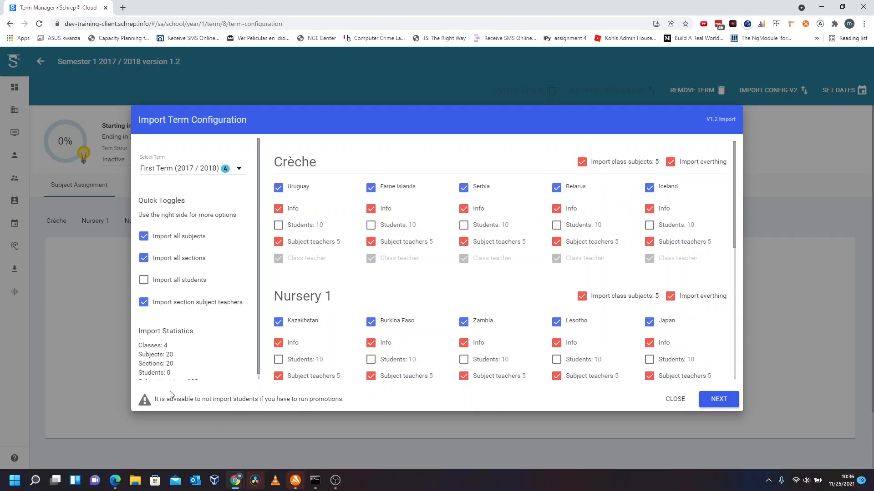
Step: Run the configuration import into Semester 1 and confirm the import summary
{"action": "left_click_drag", "start_coordinate": [163, 400], "coordinate": [397, 423]}
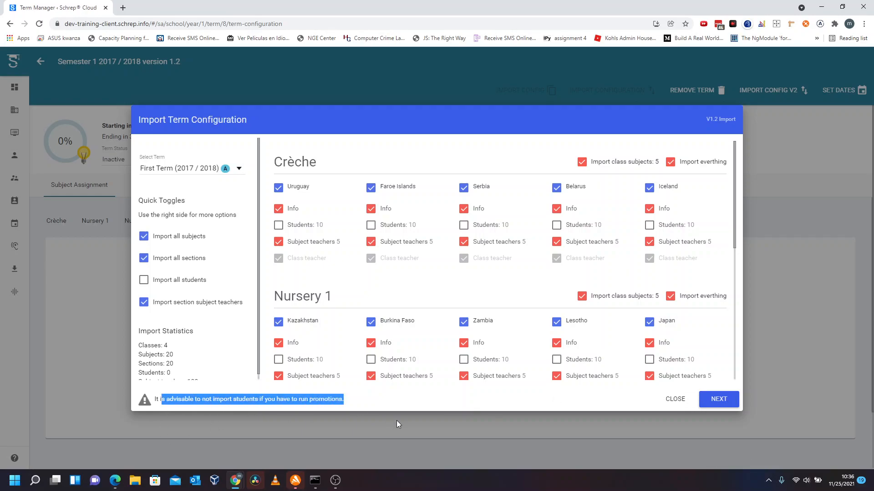
{"action": "left_click", "coordinate": [291, 392]}
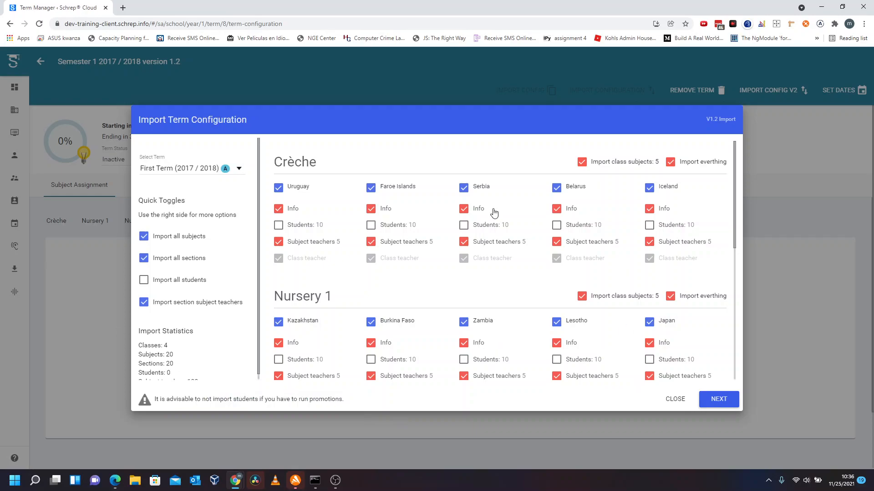
{"action": "left_click", "coordinate": [720, 397]}
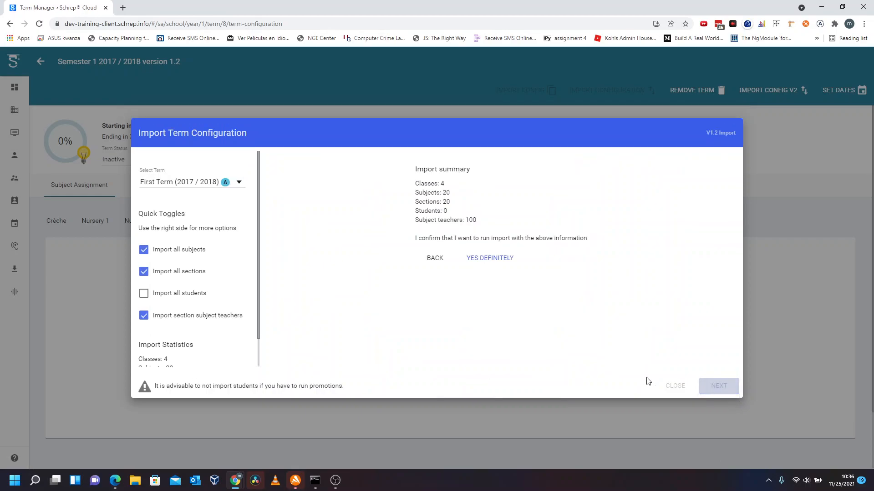
{"action": "left_click", "coordinate": [499, 265]}
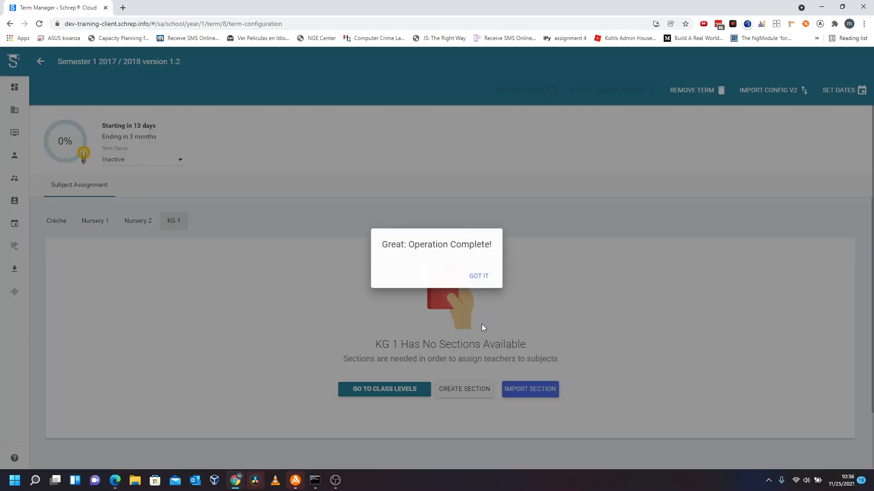
{"action": "left_click", "coordinate": [459, 276]}
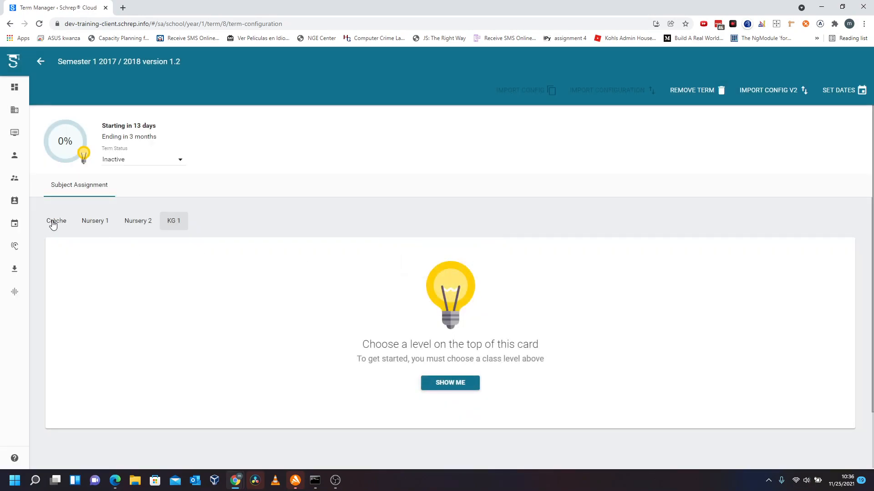
Step: Check the imported sections of Crèche, Nursery 1, Nursery 2 and KG 1 in Semester 1
{"action": "left_click", "coordinate": [54, 223]}
{"action": "left_click", "coordinate": [93, 221]}
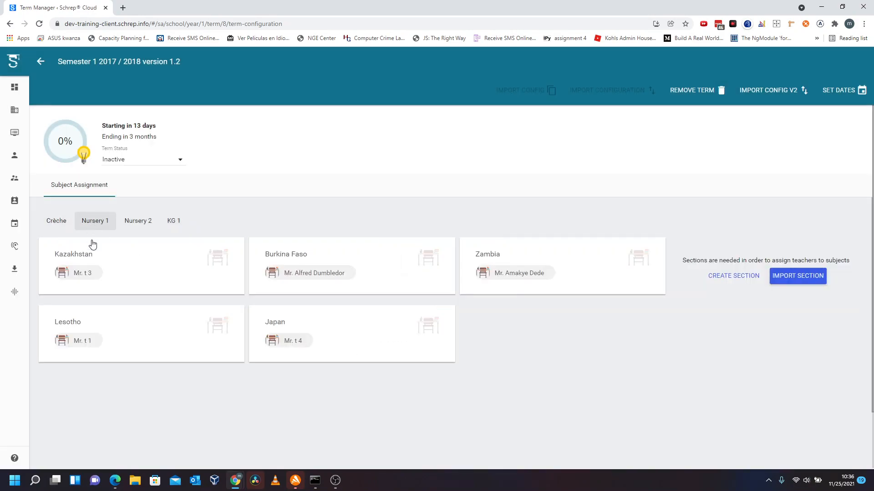
{"action": "left_click", "coordinate": [140, 224]}
{"action": "left_click", "coordinate": [173, 223]}
Step: Set the Semester 1 term status to Active and confirm making it the current term
{"action": "left_click", "coordinate": [152, 161]}
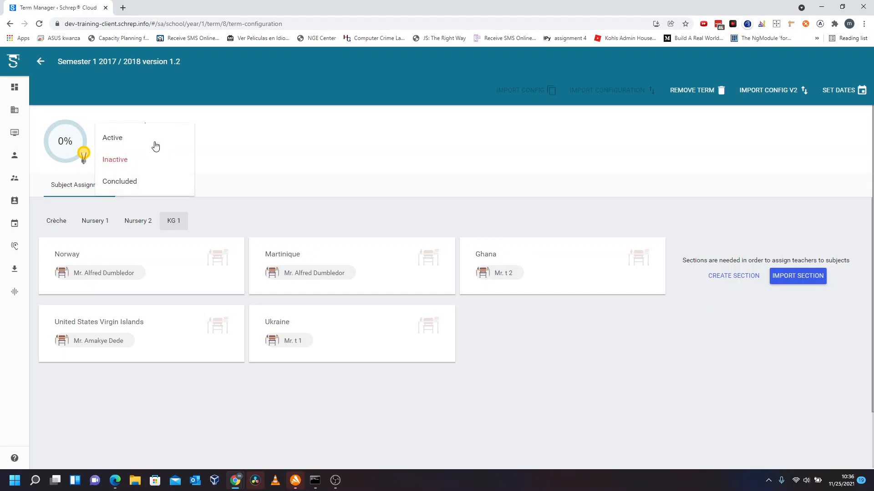
{"action": "left_click", "coordinate": [130, 141]}
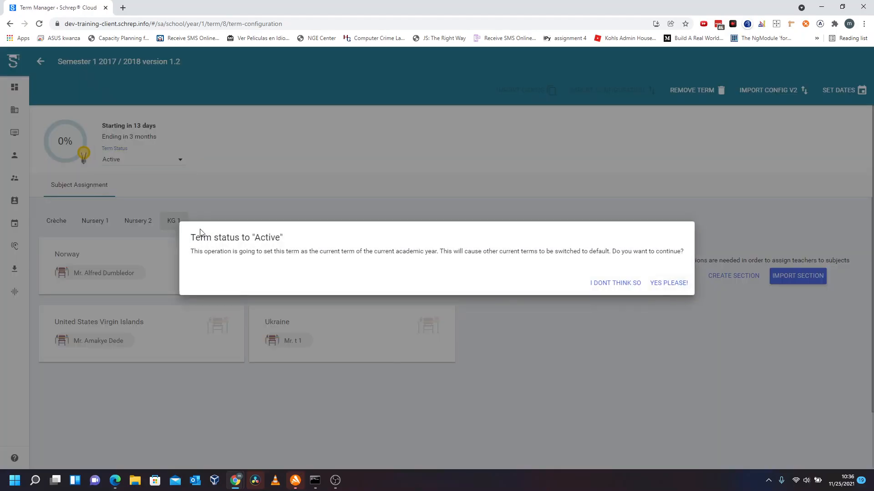
{"action": "left_click", "coordinate": [669, 283]}
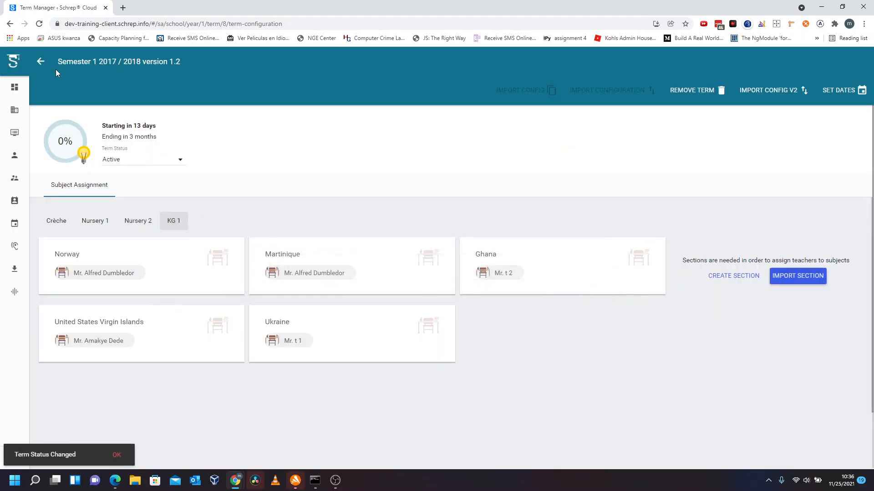
Step: Return to the home dashboard and open Class Promotion in the Promotions module
{"action": "left_click", "coordinate": [41, 62]}
{"action": "left_click", "coordinate": [42, 62]}
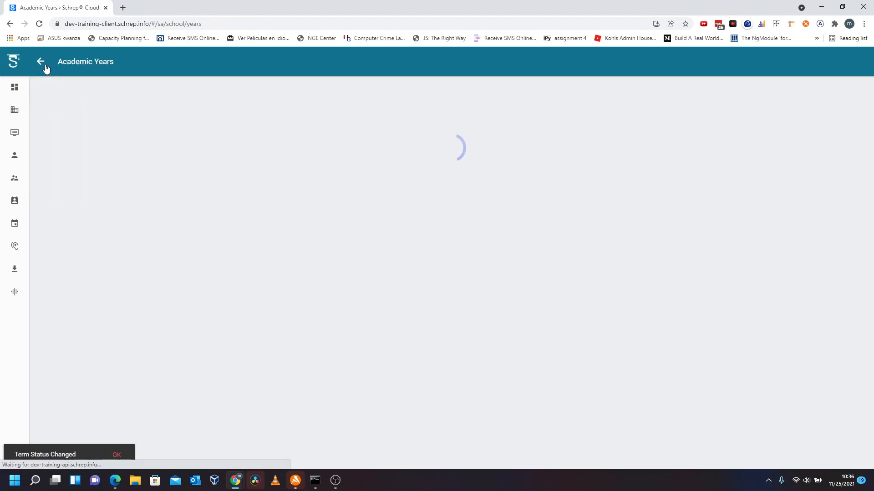
{"action": "left_click", "coordinate": [43, 63]}
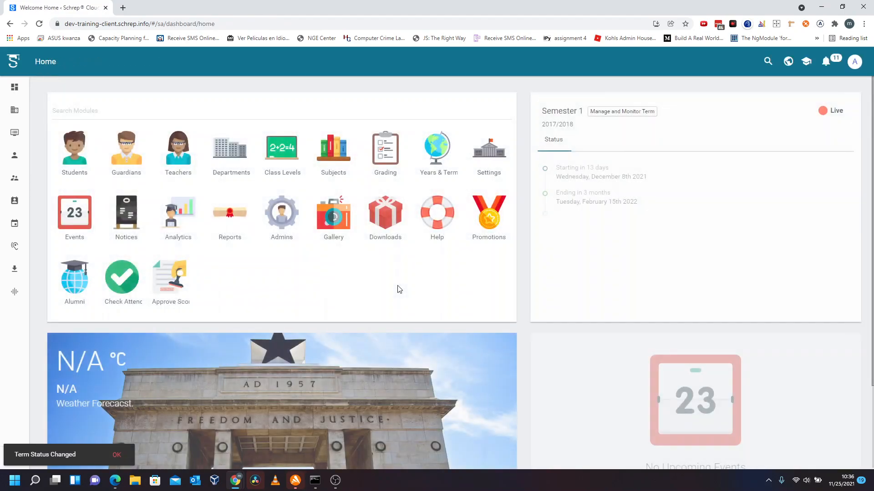
{"action": "left_click", "coordinate": [498, 226]}
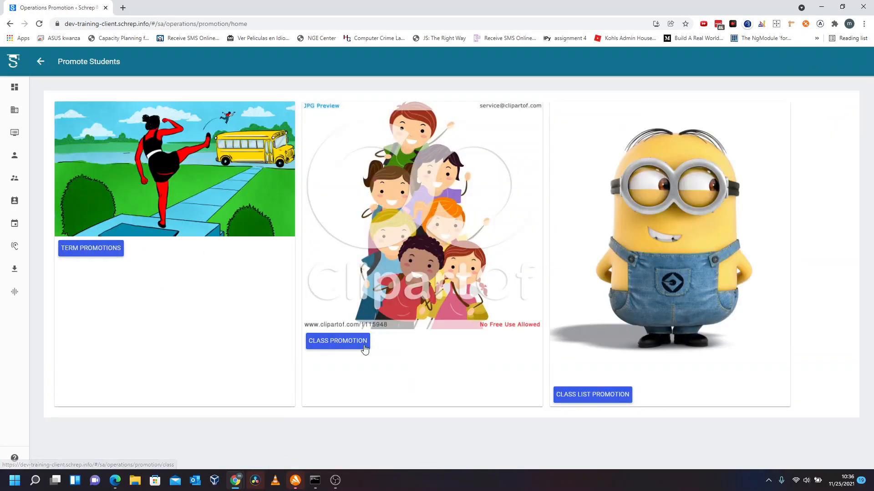
{"action": "left_click", "coordinate": [328, 345]}
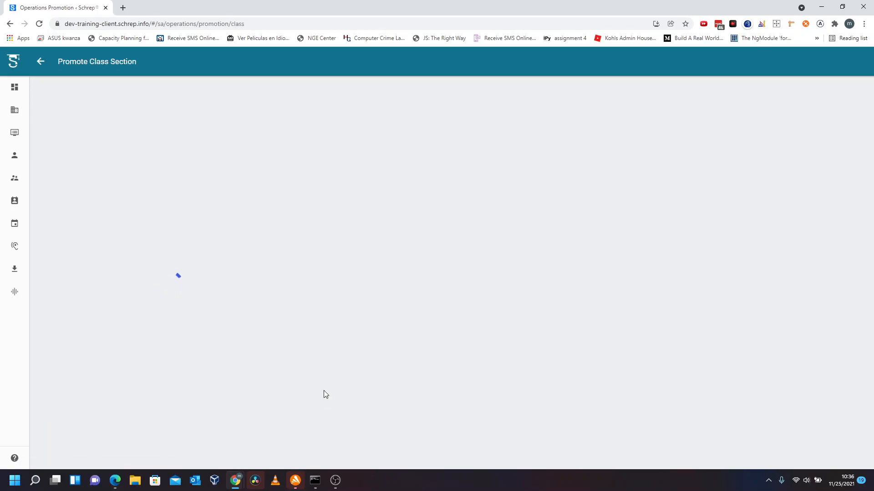
Step: Examine the student counts of the First Term 2016/2017 class sections from Crèche to KG 1
{"action": "left_click", "coordinate": [376, 240]}
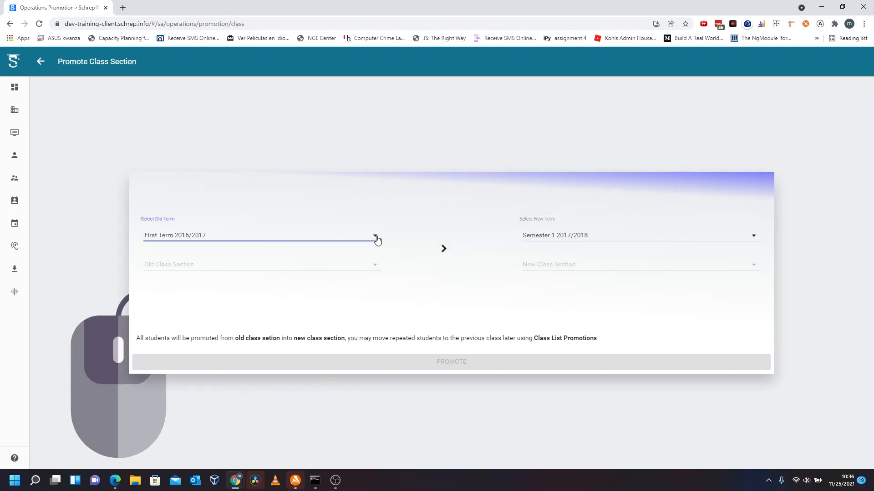
{"action": "left_click", "coordinate": [209, 236]}
{"action": "left_click", "coordinate": [279, 266]}
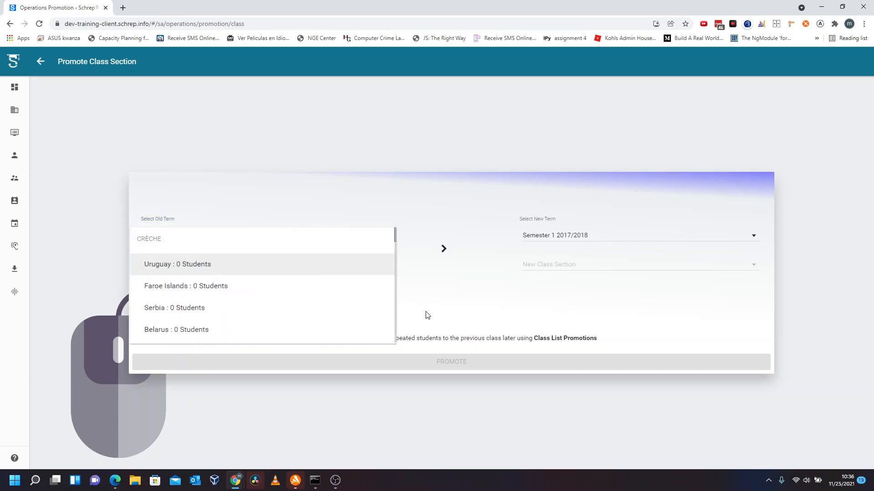
{"action": "scroll", "coordinate": [301, 308], "scroll_direction": "down", "scroll_amount": 1}
{"action": "scroll", "coordinate": [300, 309], "scroll_direction": "up", "scroll_amount": 1}
{"action": "scroll", "coordinate": [300, 308], "scroll_direction": "down", "scroll_amount": 5}
{"action": "scroll", "coordinate": [299, 307], "scroll_direction": "down", "scroll_amount": 5}
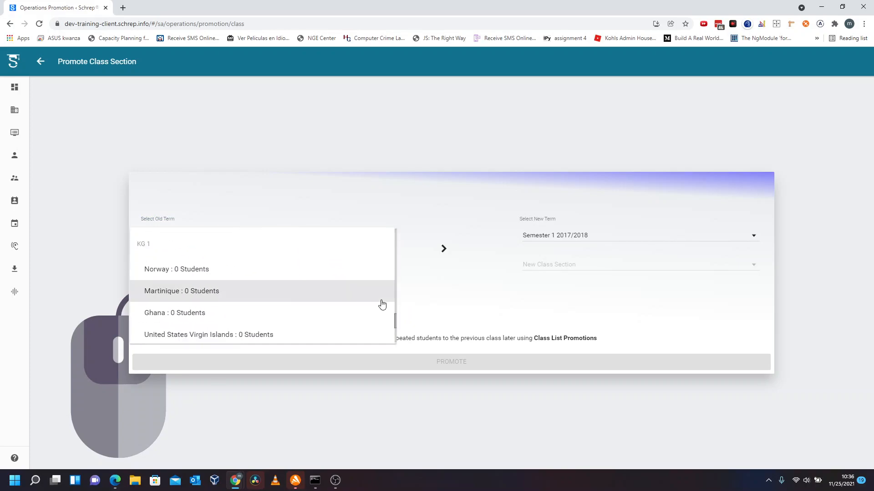
{"action": "left_click", "coordinate": [436, 313]}
Step: Set the old term to First Term 2017/2018 and the old class section to Uruguay in Crèche
{"action": "left_click", "coordinate": [193, 236]}
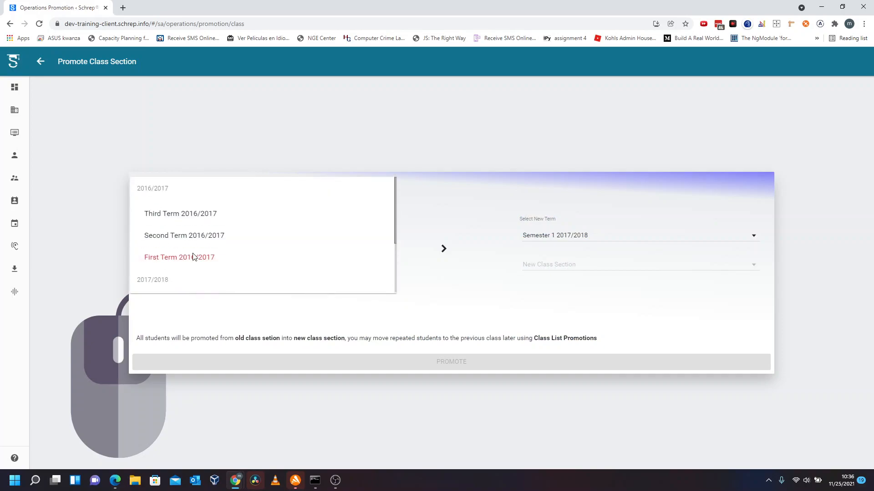
{"action": "scroll", "coordinate": [193, 257], "scroll_direction": "down", "scroll_amount": 2}
{"action": "scroll", "coordinate": [193, 257], "scroll_direction": "up", "scroll_amount": 2}
{"action": "left_click", "coordinate": [192, 261]}
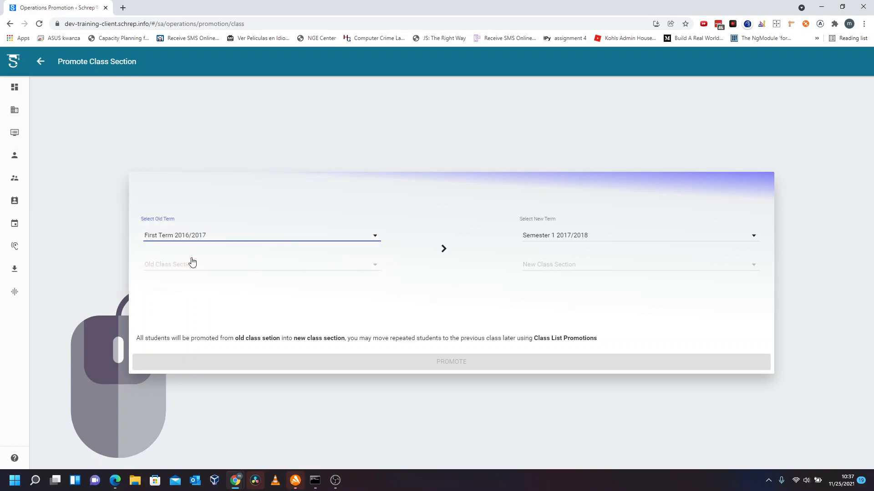
{"action": "left_click", "coordinate": [199, 236]}
{"action": "scroll", "coordinate": [200, 247], "scroll_direction": "down", "scroll_amount": 2}
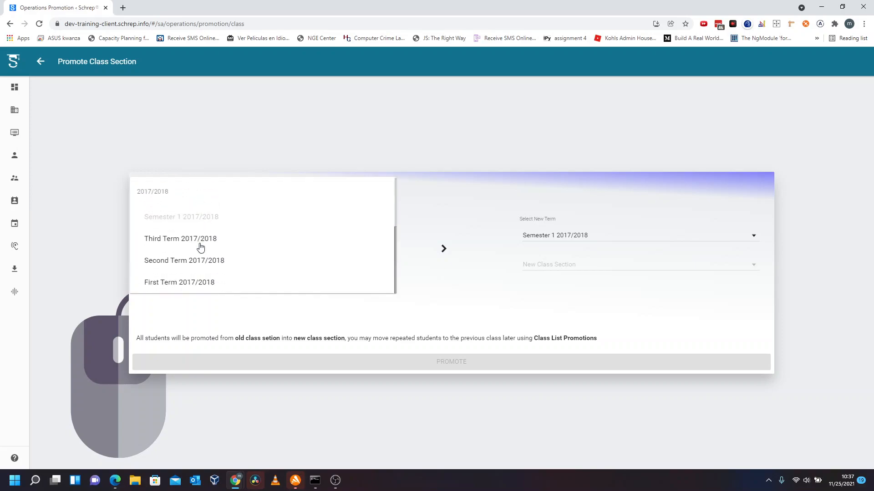
{"action": "left_click", "coordinate": [214, 291]}
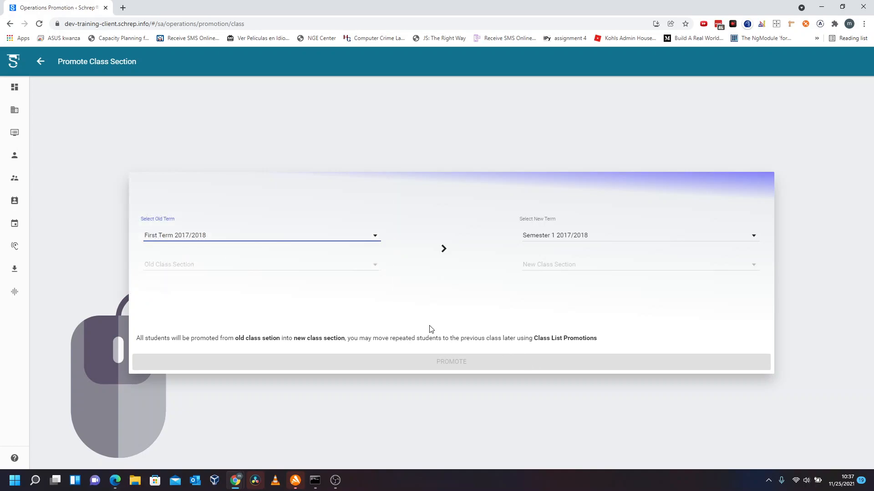
{"action": "left_click", "coordinate": [203, 266]}
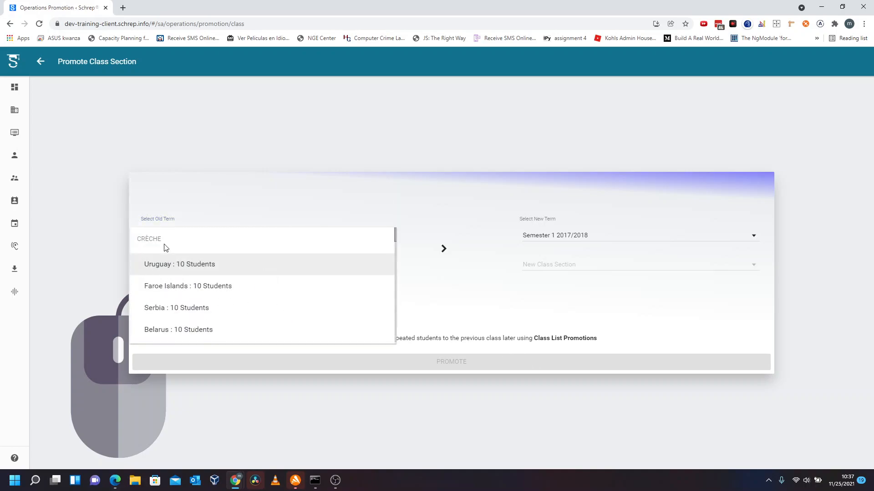
{"action": "left_click", "coordinate": [194, 267]}
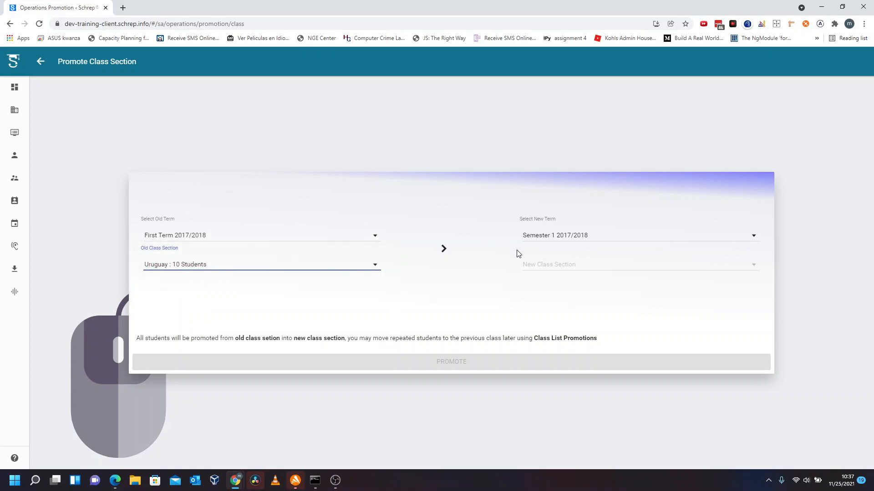
Step: Choose Kazakhstan in Nursery 1 as the new class section of Semester 1 2017/2018 and promote the students
{"action": "left_click", "coordinate": [548, 270]}
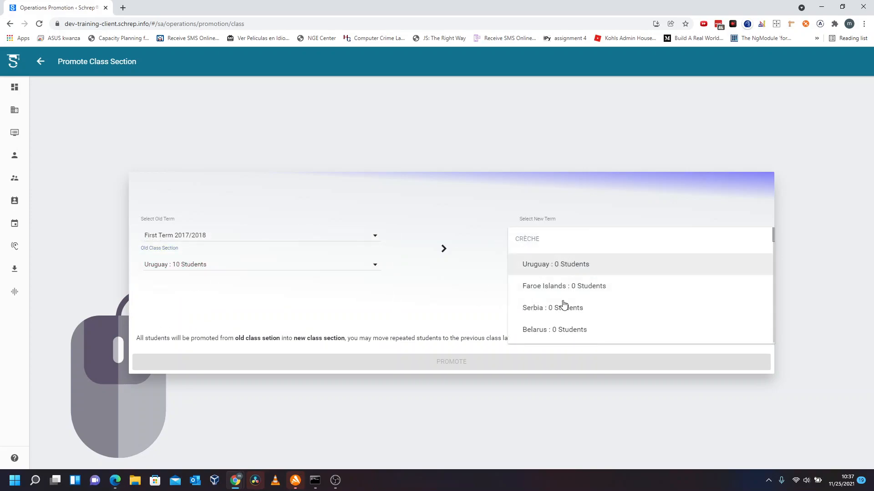
{"action": "scroll", "coordinate": [565, 303], "scroll_direction": "down", "scroll_amount": 1}
{"action": "scroll", "coordinate": [564, 302], "scroll_direction": "down", "scroll_amount": 5}
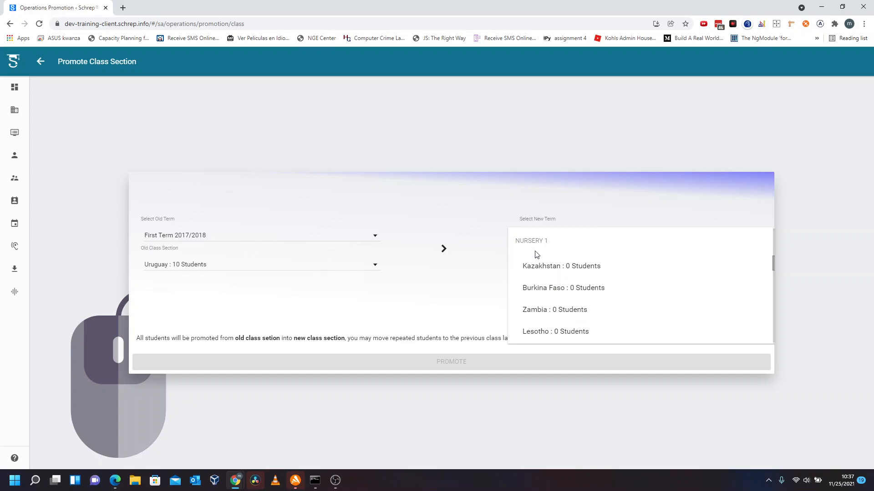
{"action": "left_click", "coordinate": [176, 267]}
{"action": "left_click", "coordinate": [594, 267]}
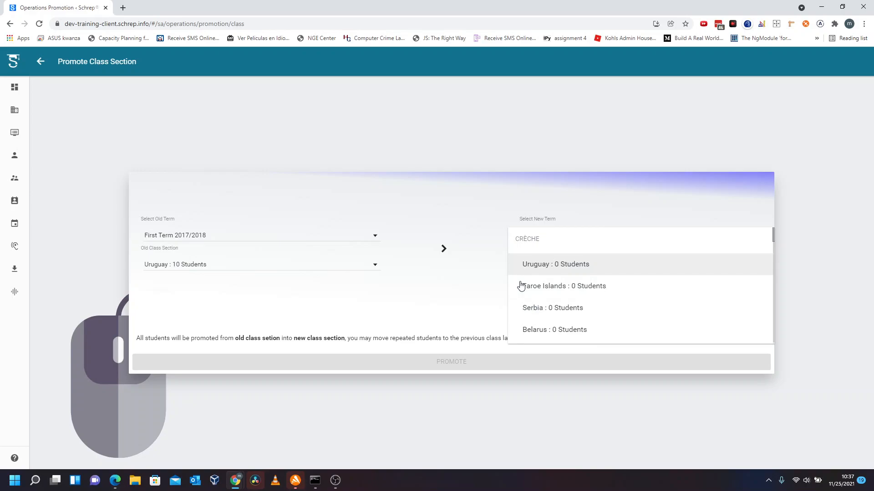
{"action": "left_click", "coordinate": [589, 267]}
{"action": "left_click", "coordinate": [589, 268]}
{"action": "scroll", "coordinate": [591, 276], "scroll_direction": "down", "scroll_amount": 2}
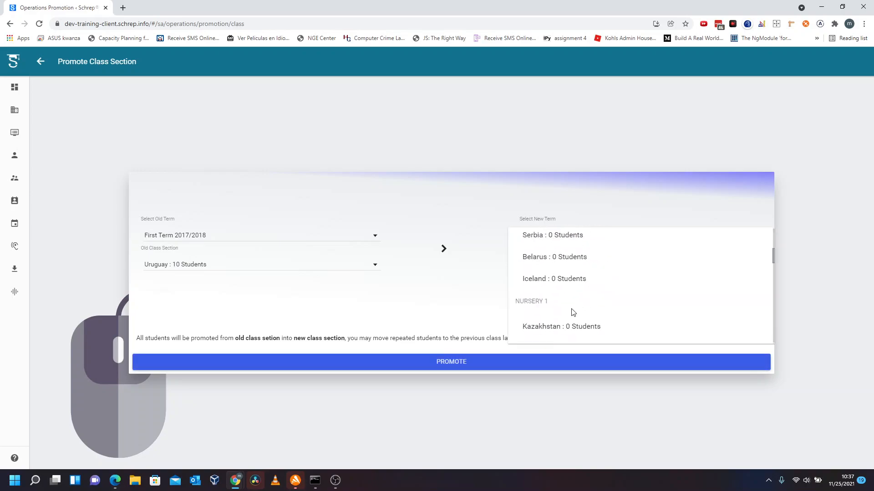
{"action": "left_click", "coordinate": [558, 326]}
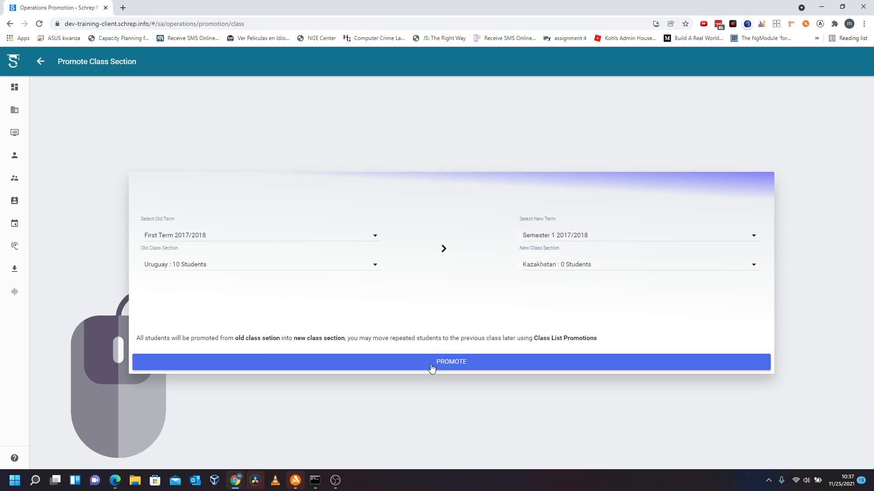
{"action": "left_click", "coordinate": [432, 367]}
{"action": "left_click", "coordinate": [651, 283]}
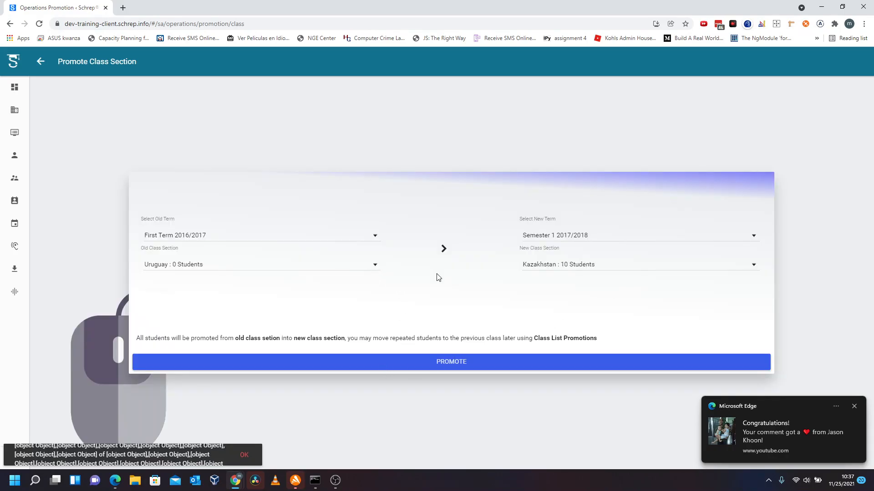
Step: Check Kazakhstan in the new class section list and choose Faroe Islands as the old class section
{"action": "left_click", "coordinate": [581, 272]}
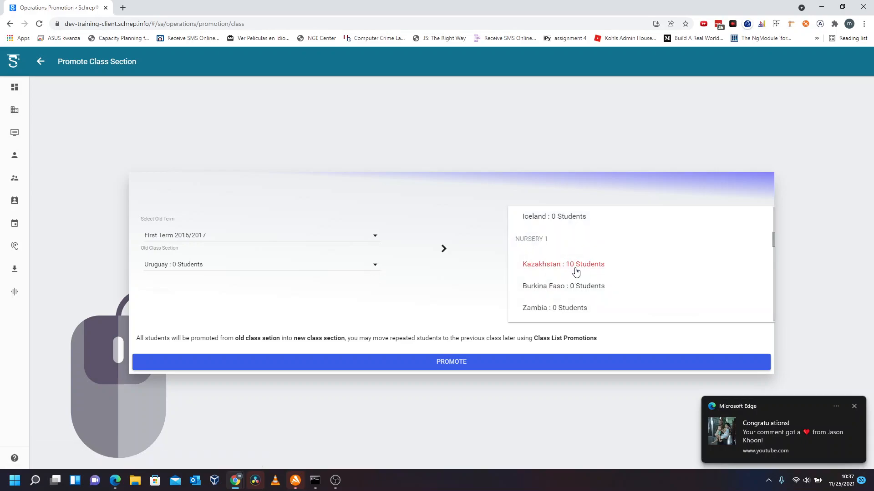
{"action": "left_click", "coordinate": [423, 310]}
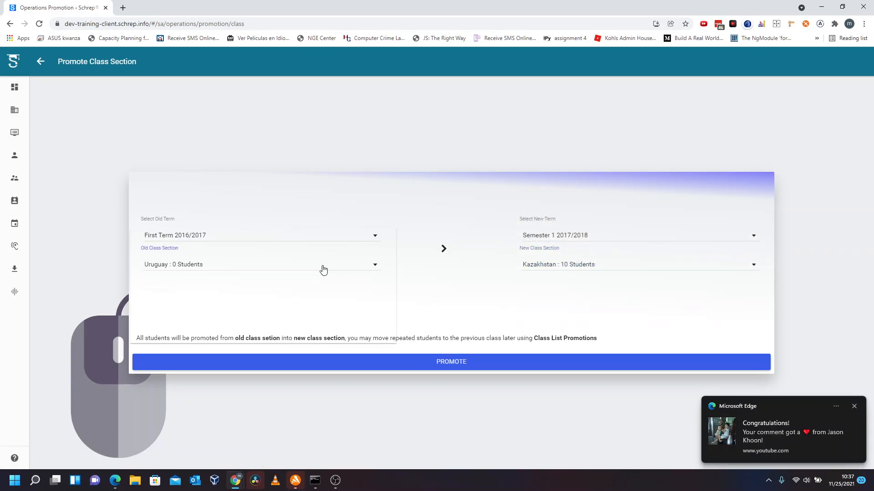
{"action": "left_click", "coordinate": [331, 265]}
{"action": "left_click", "coordinate": [206, 287]}
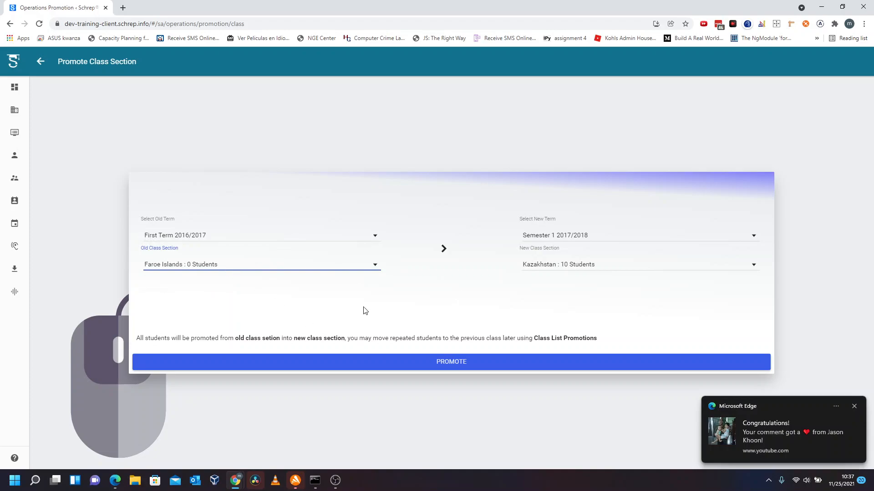
Step: Examine the student counts of the old class sections from Crèche to KG 1
{"action": "left_click", "coordinate": [244, 270]}
{"action": "scroll", "coordinate": [224, 282], "scroll_direction": "up", "scroll_amount": 3}
{"action": "scroll", "coordinate": [225, 282], "scroll_direction": "down", "scroll_amount": 10}
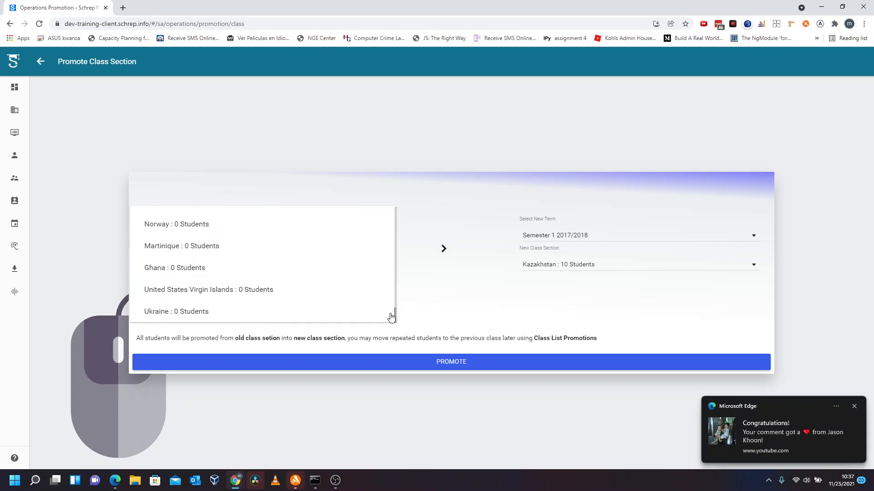
{"action": "left_click", "coordinate": [458, 305]}
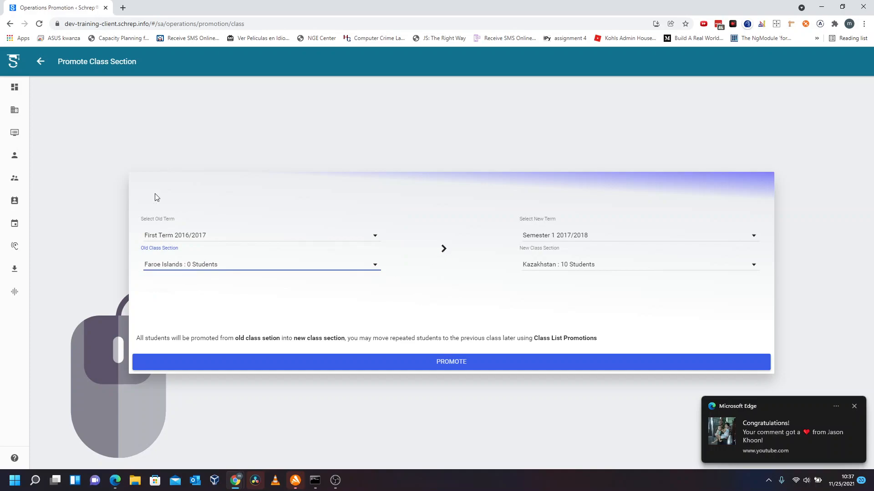
{"action": "left_click", "coordinate": [198, 268]}
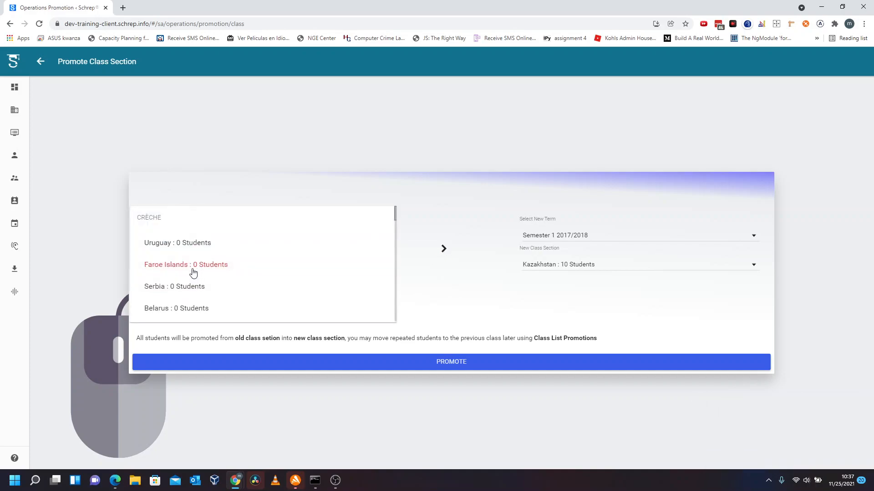
{"action": "left_click", "coordinate": [426, 324]}
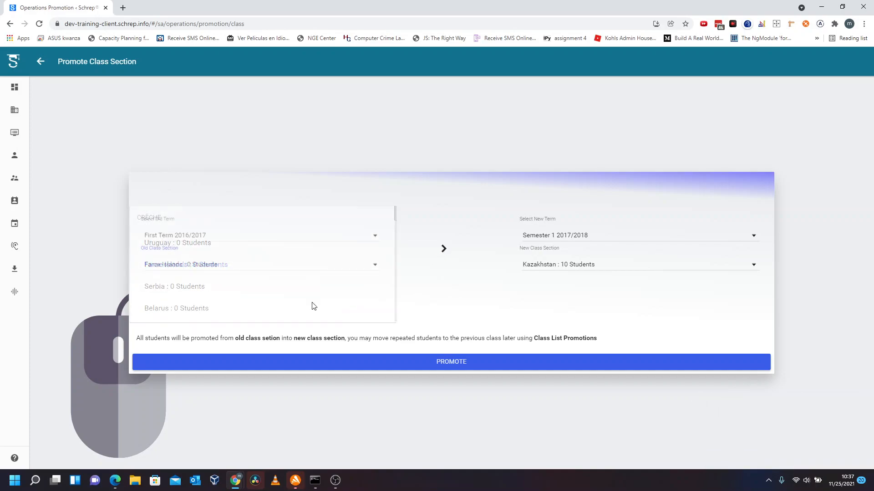
Step: Examine the old term list and the student counts of the Crèche class sections in First Term 2016/2017
{"action": "left_click", "coordinate": [217, 263]}
{"action": "left_click", "coordinate": [331, 202]}
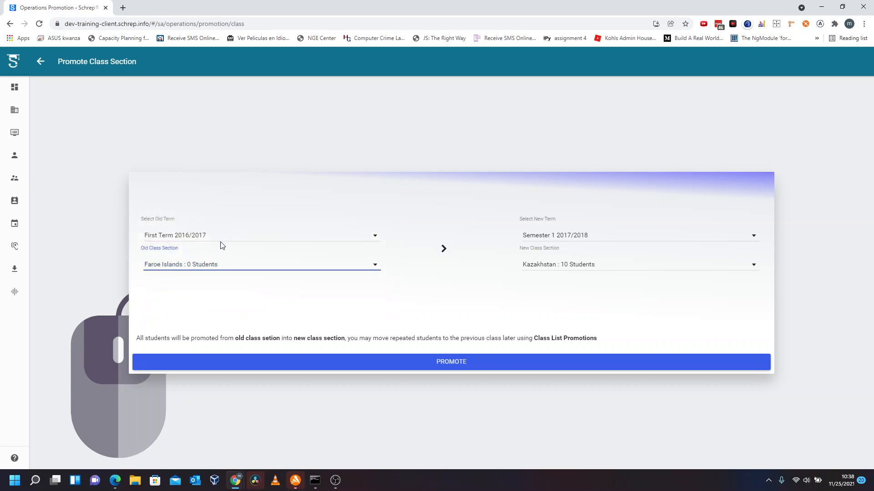
{"action": "left_click", "coordinate": [219, 236]}
{"action": "scroll", "coordinate": [186, 272], "scroll_direction": "up", "scroll_amount": 1}
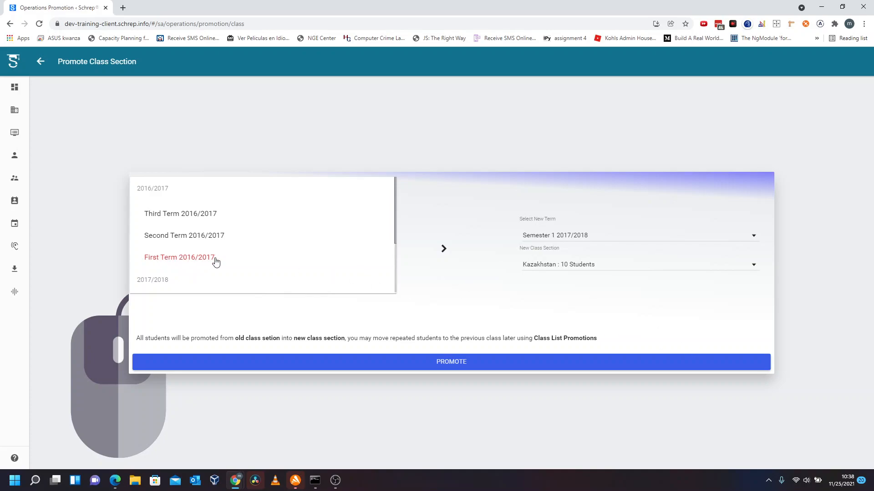
{"action": "left_click", "coordinate": [453, 292]}
{"action": "left_click", "coordinate": [264, 262]}
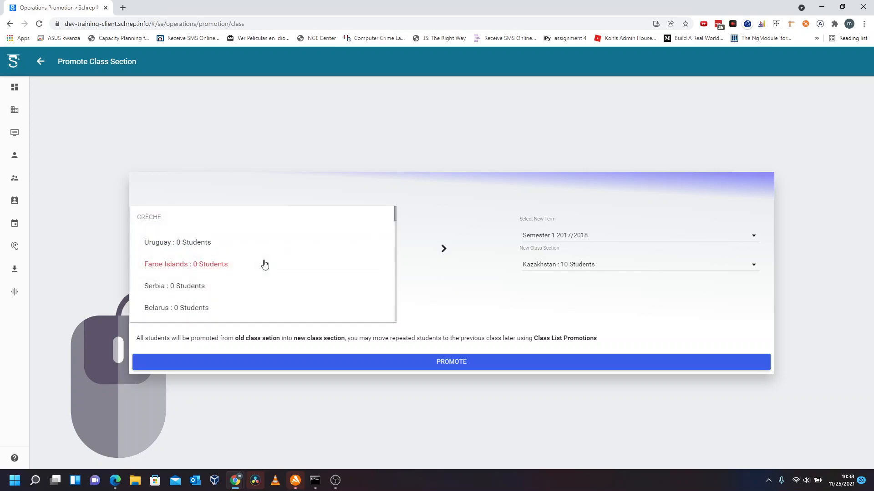
{"action": "scroll", "coordinate": [264, 264], "scroll_direction": "down", "scroll_amount": 2}
{"action": "left_click", "coordinate": [438, 295]}
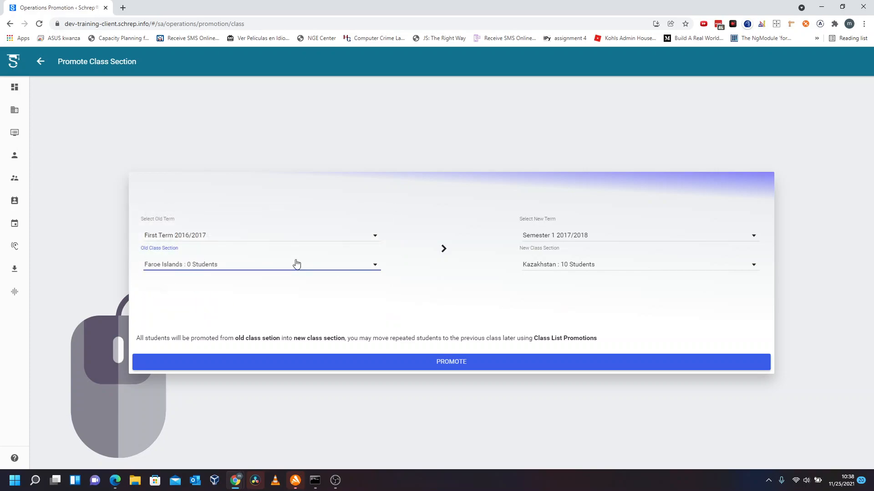
{"action": "left_click", "coordinate": [234, 266]}
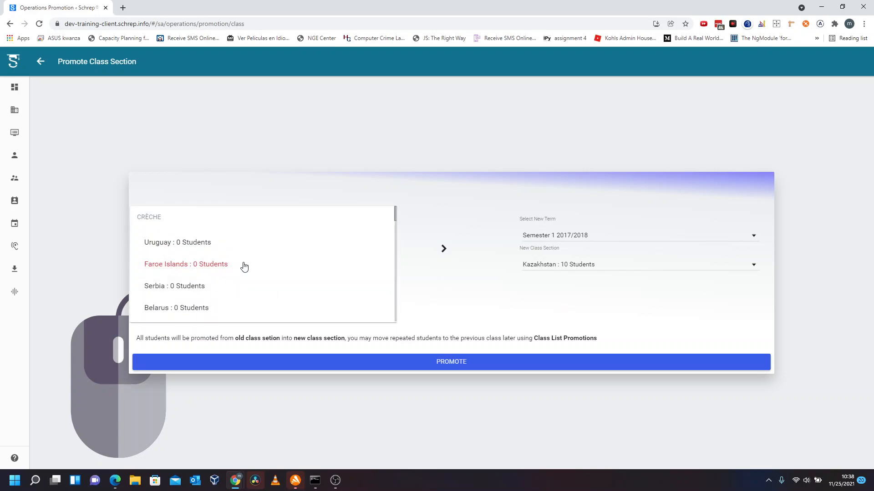
{"action": "scroll", "coordinate": [244, 267], "scroll_direction": "down", "scroll_amount": 2}
{"action": "scroll", "coordinate": [244, 267], "scroll_direction": "down", "scroll_amount": 3}
{"action": "scroll", "coordinate": [244, 267], "scroll_direction": "up", "scroll_amount": 5}
{"action": "left_click", "coordinate": [426, 300]}
Step: Set the old term to First Term 2017/2018 and choose Faroe Islands in Crèche as the old class section
{"action": "left_click", "coordinate": [206, 241]}
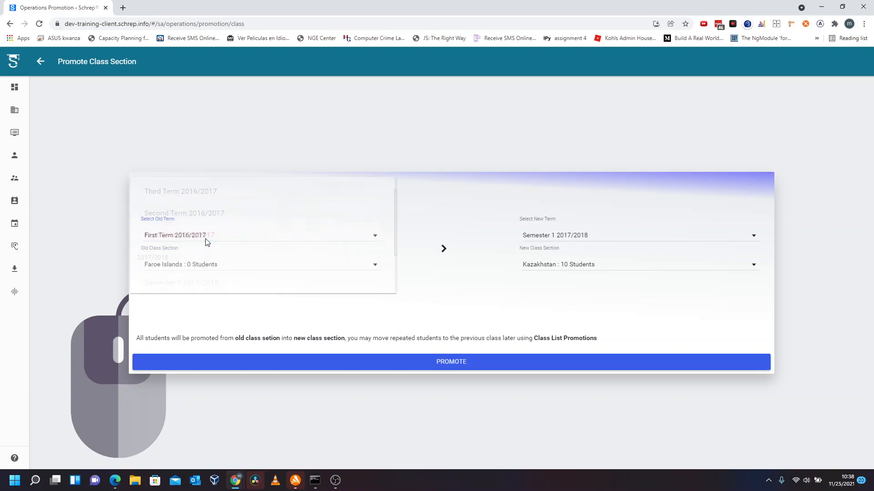
{"action": "scroll", "coordinate": [184, 283], "scroll_direction": "down", "scroll_amount": 2}
{"action": "left_click", "coordinate": [187, 283]}
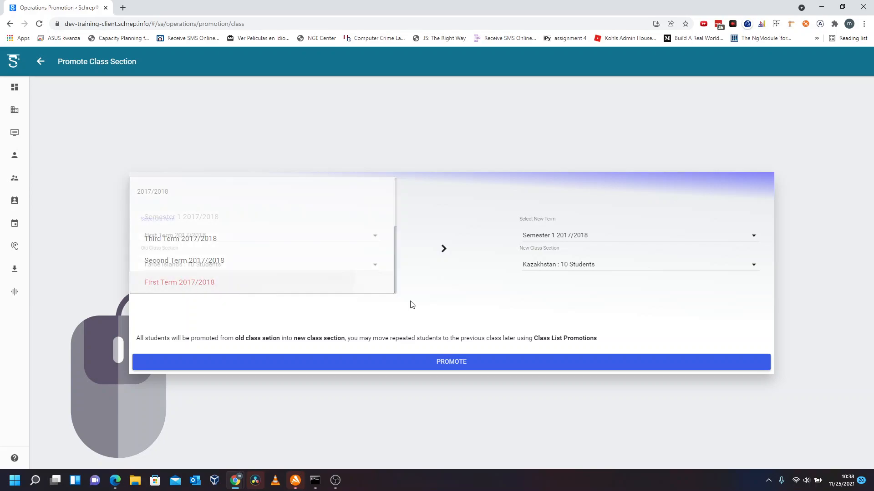
{"action": "left_click", "coordinate": [282, 263]}
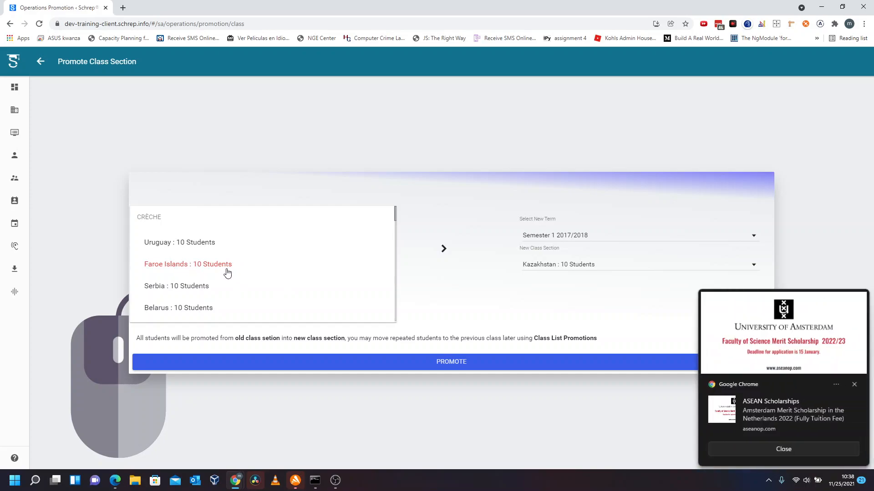
{"action": "left_click", "coordinate": [204, 264]}
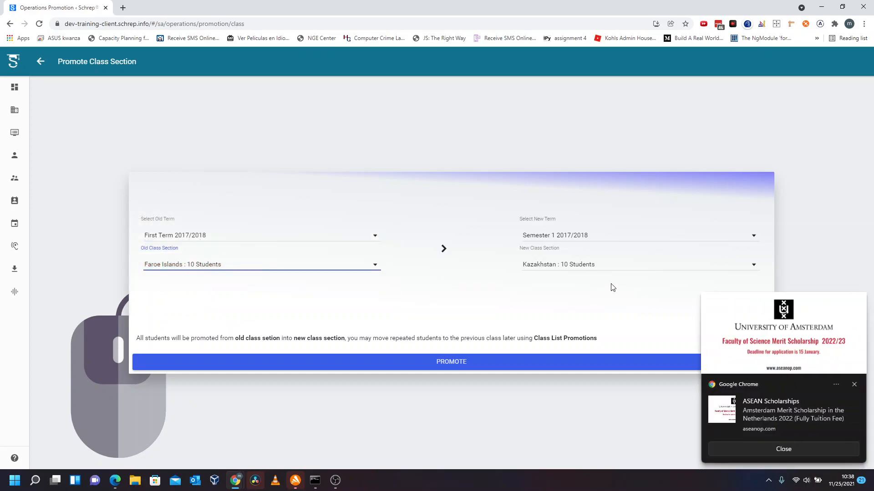
Step: Dismiss the browser notification, choose Burkina Faso in Nursery 1 as the new class section and promote the students
{"action": "left_click", "coordinate": [800, 443]}
{"action": "left_click", "coordinate": [605, 264]}
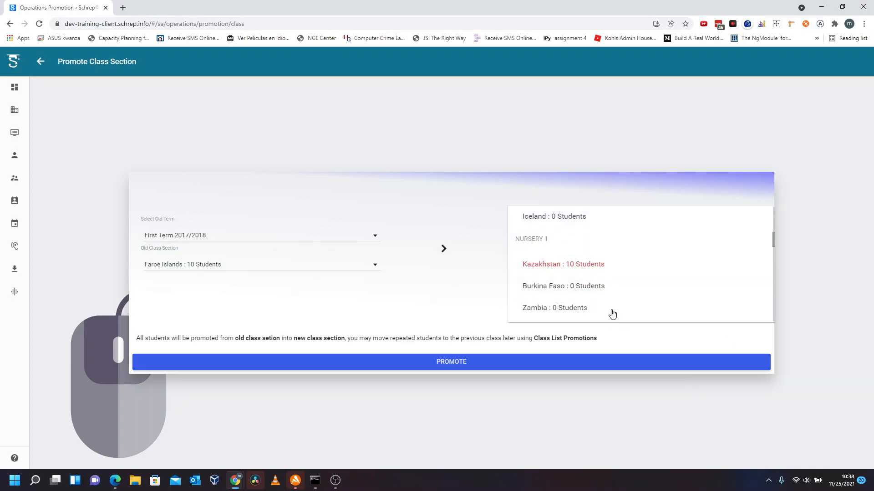
{"action": "left_click", "coordinate": [577, 290]}
{"action": "left_click", "coordinate": [450, 367]}
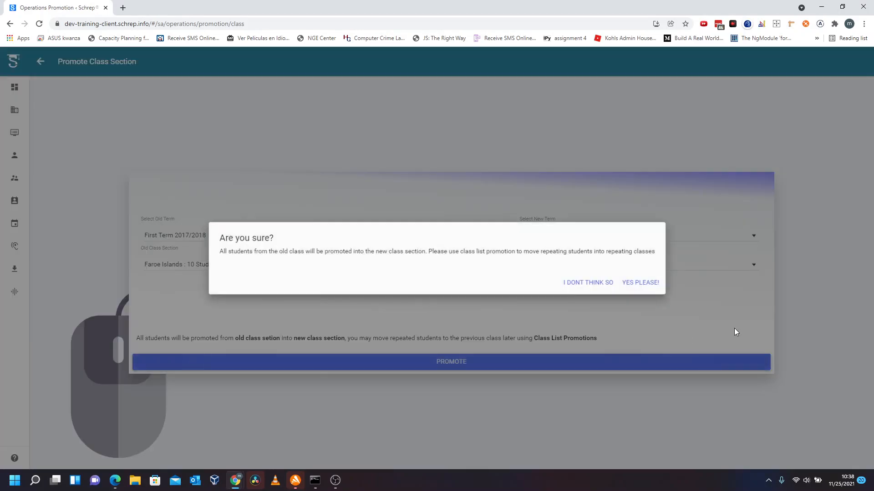
{"action": "left_click", "coordinate": [653, 281]}
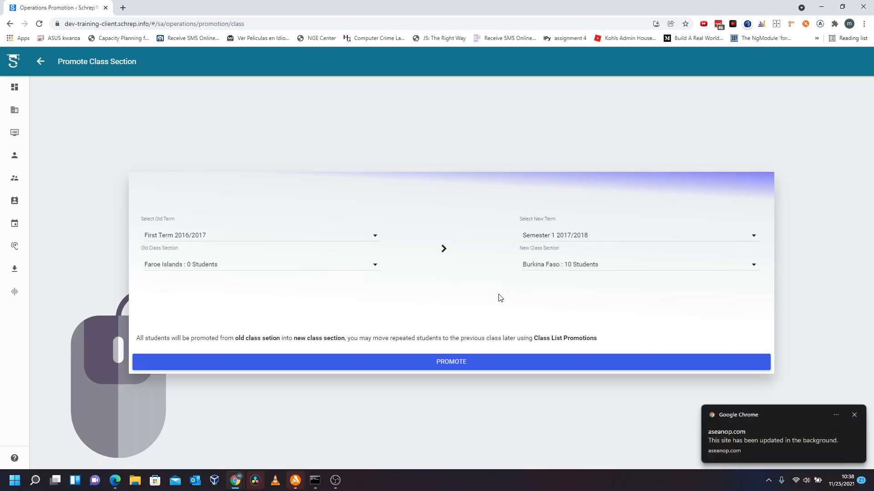
Step: Request another class section promotion with the current selections and decline the confirmation
{"action": "left_click", "coordinate": [432, 361]}
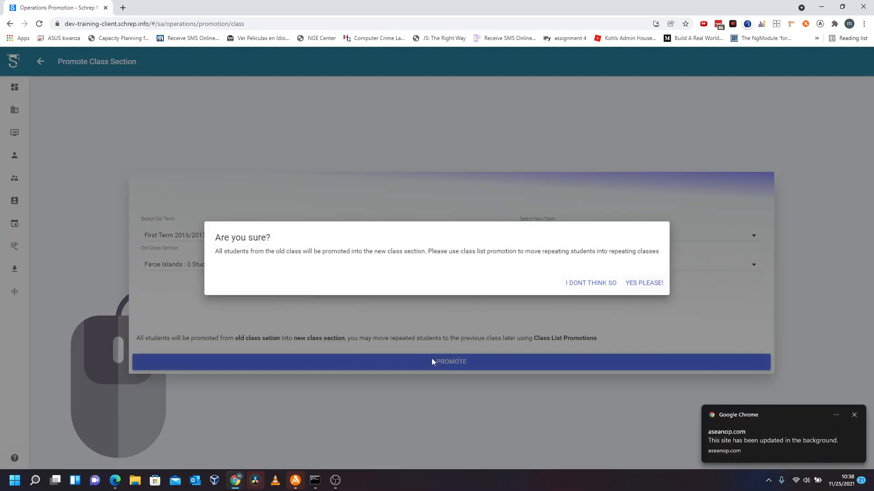
{"action": "left_click", "coordinate": [610, 284]}
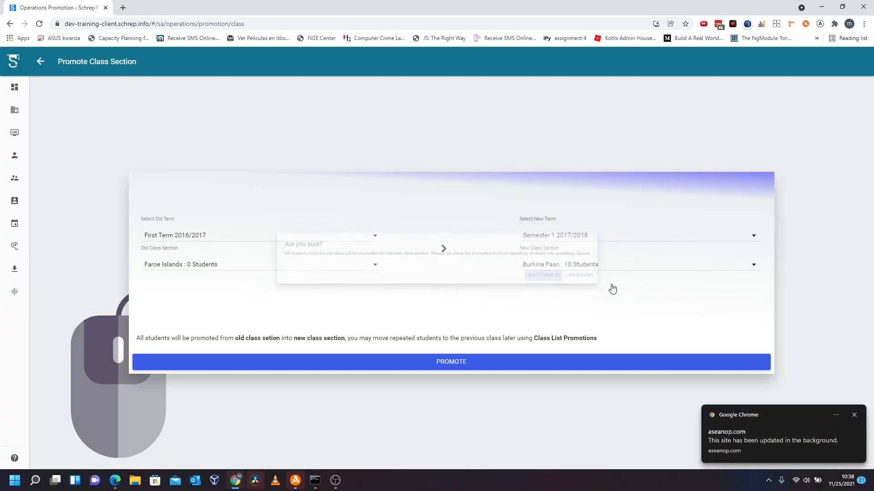
{"action": "left_click", "coordinate": [335, 481]}
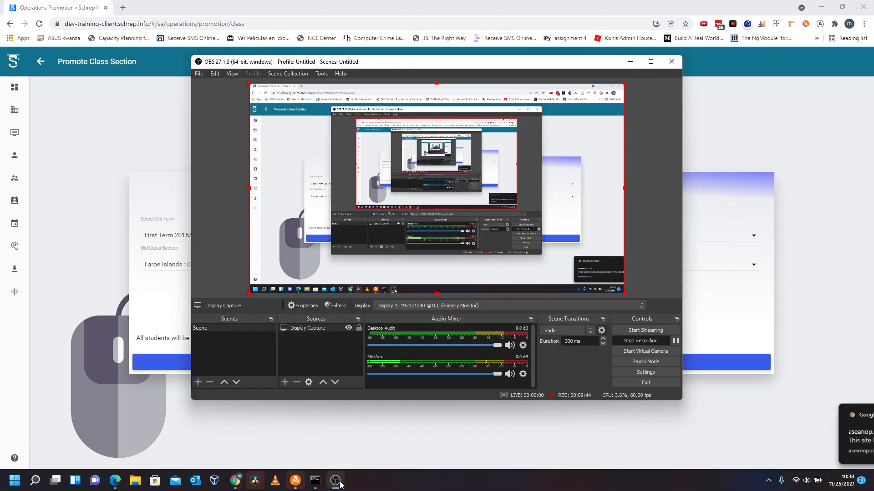